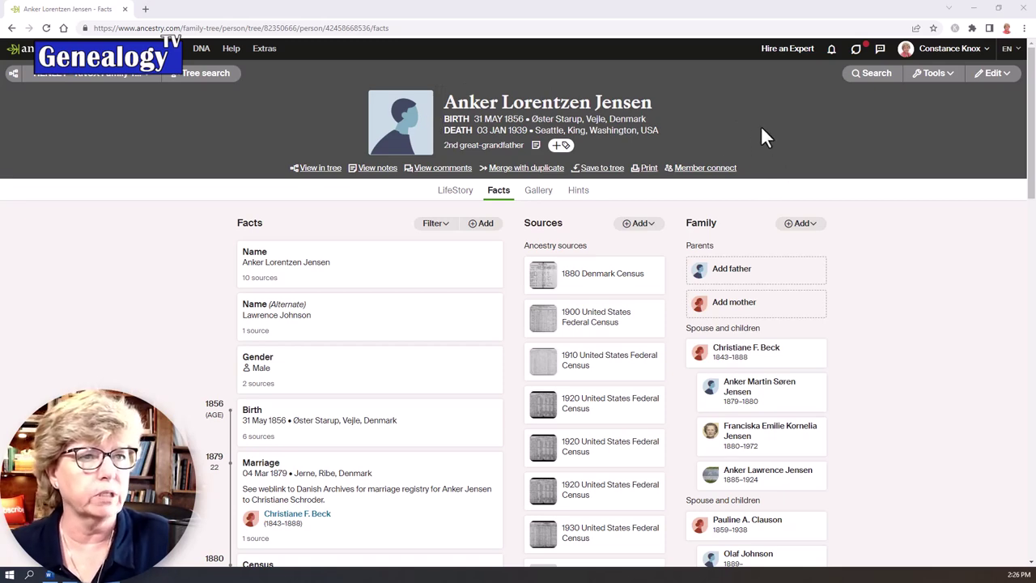
Look through the ancestor's facts, sources and both groups of spouse and children on his profile
{"action": "left_click_drag", "start_coordinate": [1031, 145], "coordinate": [1031, 214]}
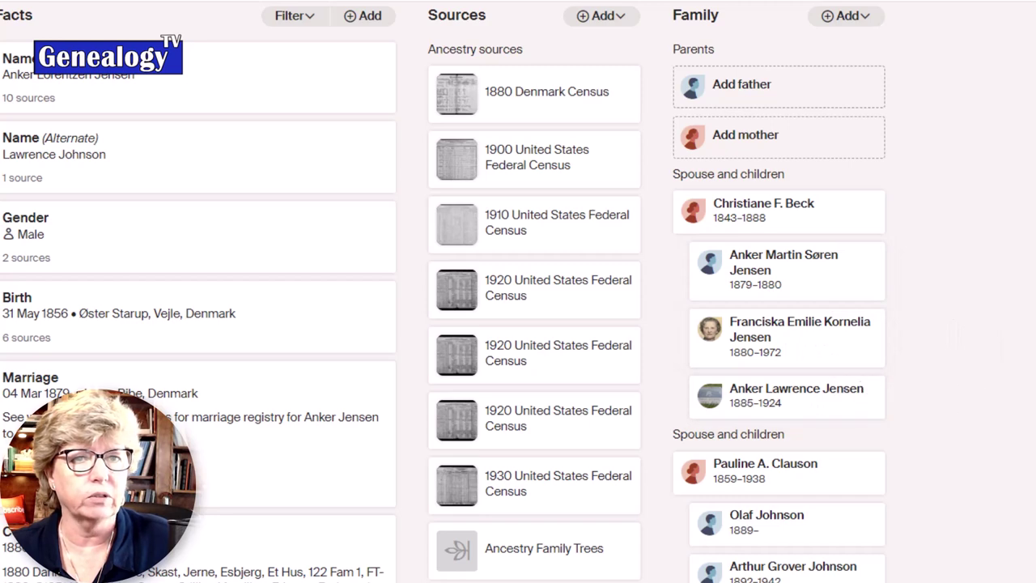
{"action": "scroll", "coordinate": [518, 292], "scroll_direction": "down", "scroll_amount": 2}
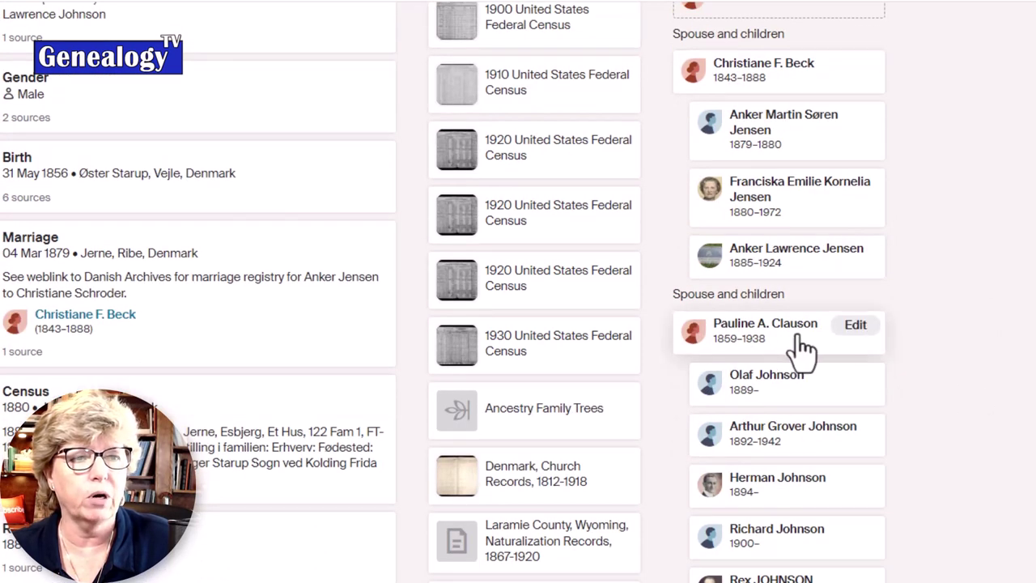
{"action": "scroll", "coordinate": [801, 348], "scroll_direction": "down", "scroll_amount": 3}
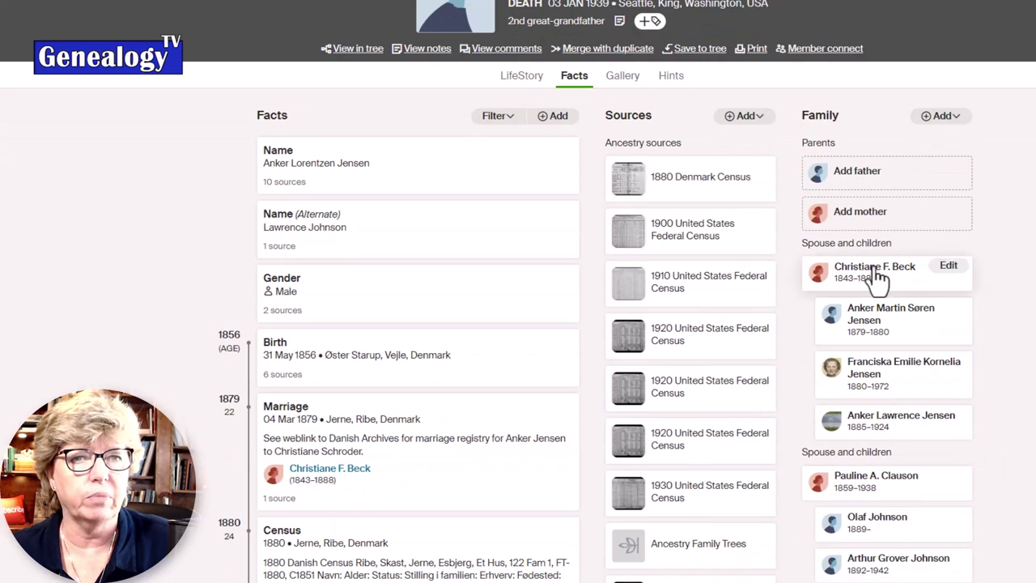
Open the first wife's profile, review her parents, both husbands and their children, and go back to the second husband's profile
{"action": "left_click", "coordinate": [874, 274]}
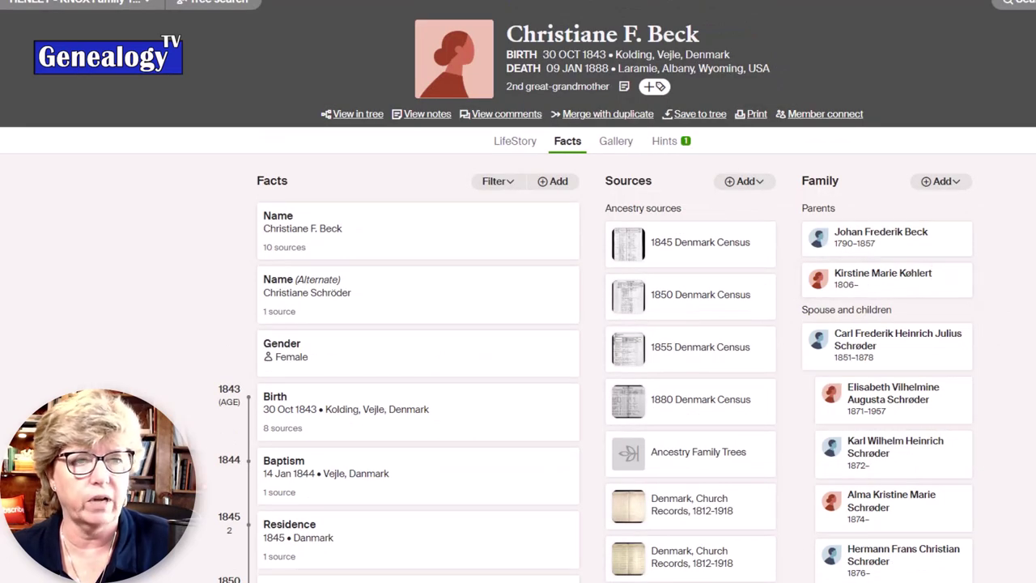
{"action": "scroll", "coordinate": [518, 324], "scroll_direction": "down", "scroll_amount": 3}
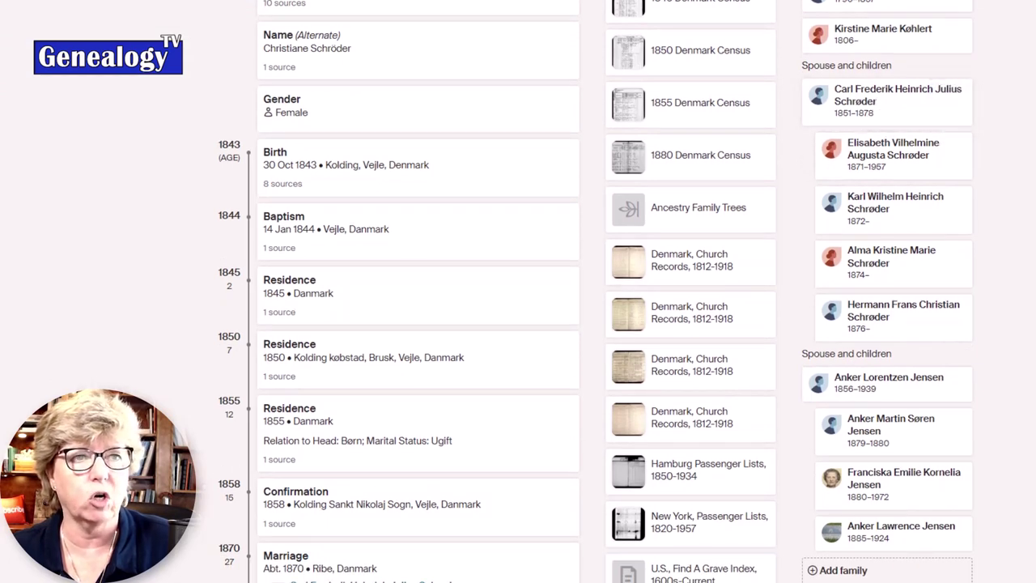
{"action": "scroll", "coordinate": [517, 324], "scroll_direction": "up", "scroll_amount": 3}
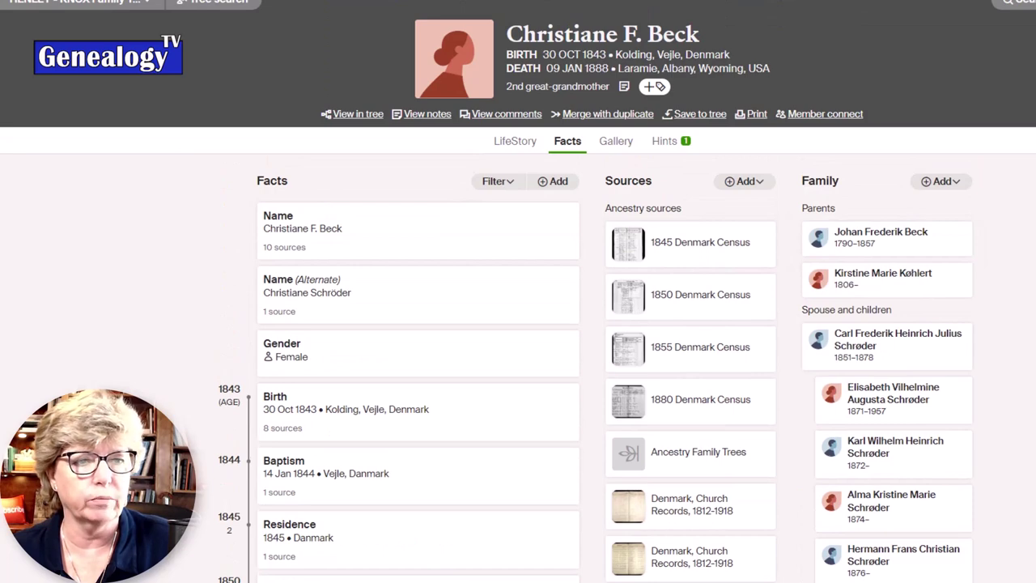
{"action": "scroll", "coordinate": [518, 323], "scroll_direction": "down", "scroll_amount": 2}
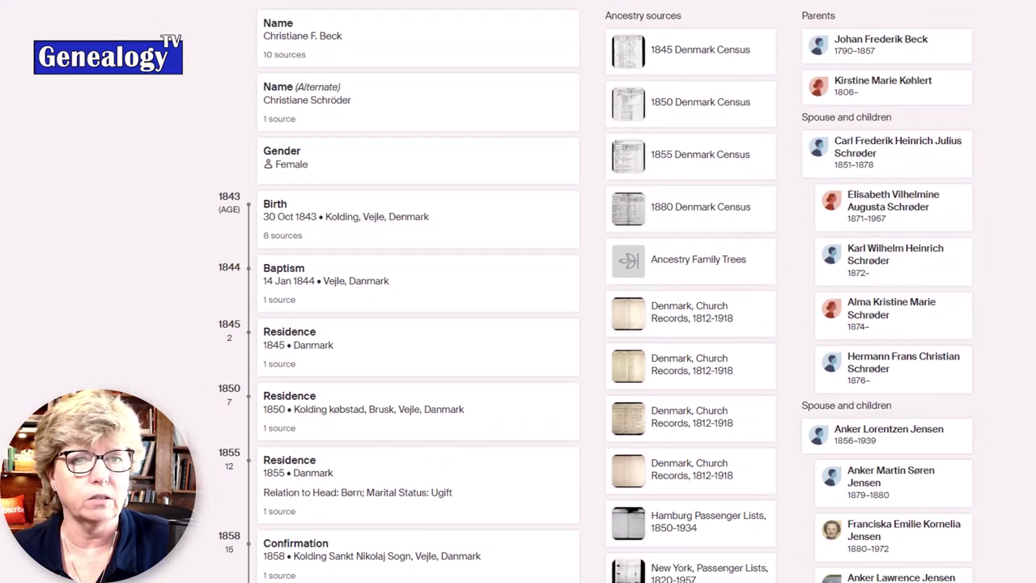
{"action": "scroll", "coordinate": [517, 323], "scroll_direction": "up", "scroll_amount": 2}
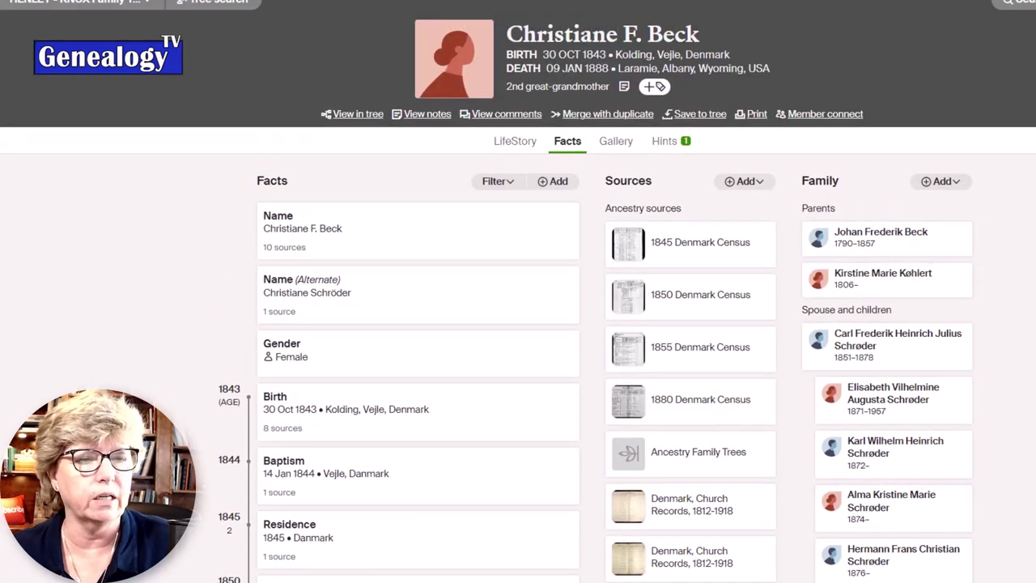
{"action": "scroll", "coordinate": [517, 324], "scroll_direction": "down", "scroll_amount": 2}
{"action": "scroll", "coordinate": [518, 323], "scroll_direction": "up", "scroll_amount": 1}
{"action": "scroll", "coordinate": [518, 324], "scroll_direction": "down", "scroll_amount": 1}
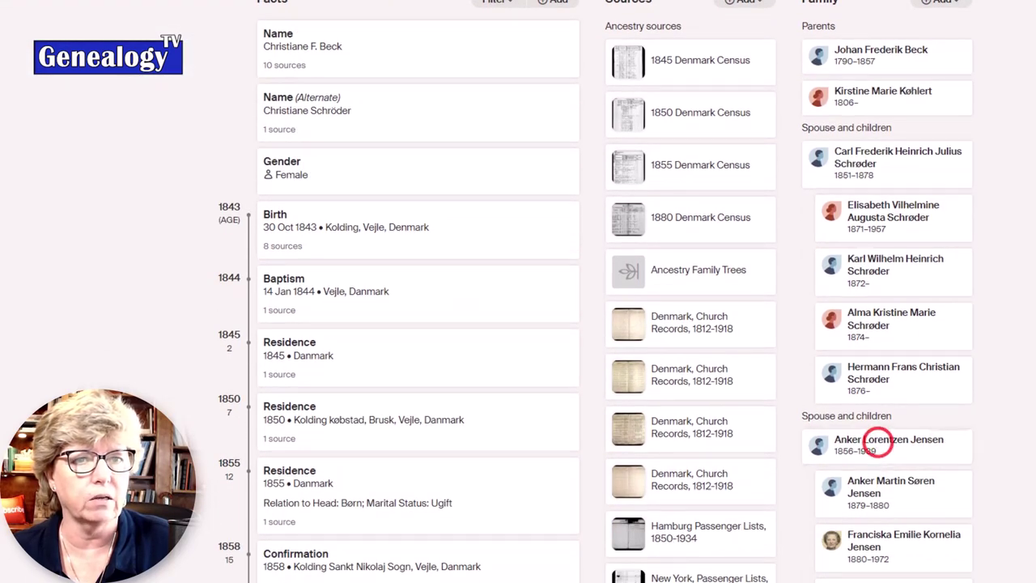
{"action": "left_click", "coordinate": [870, 439]}
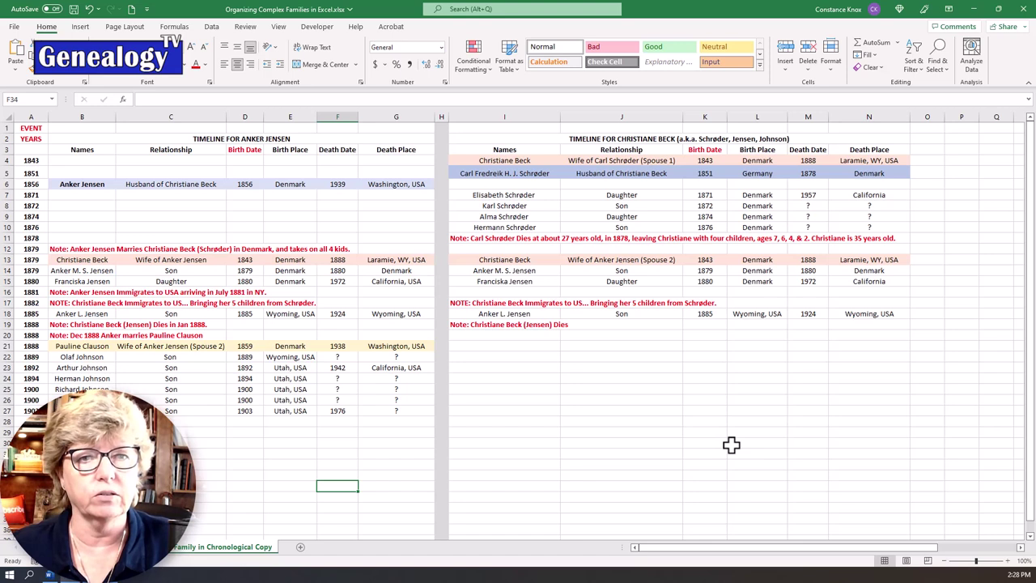
In the Excel family timeline, review the event years in column A and the wife's birth entry in row 4
{"action": "left_click_drag", "start_coordinate": [35, 131], "coordinate": [26, 411]}
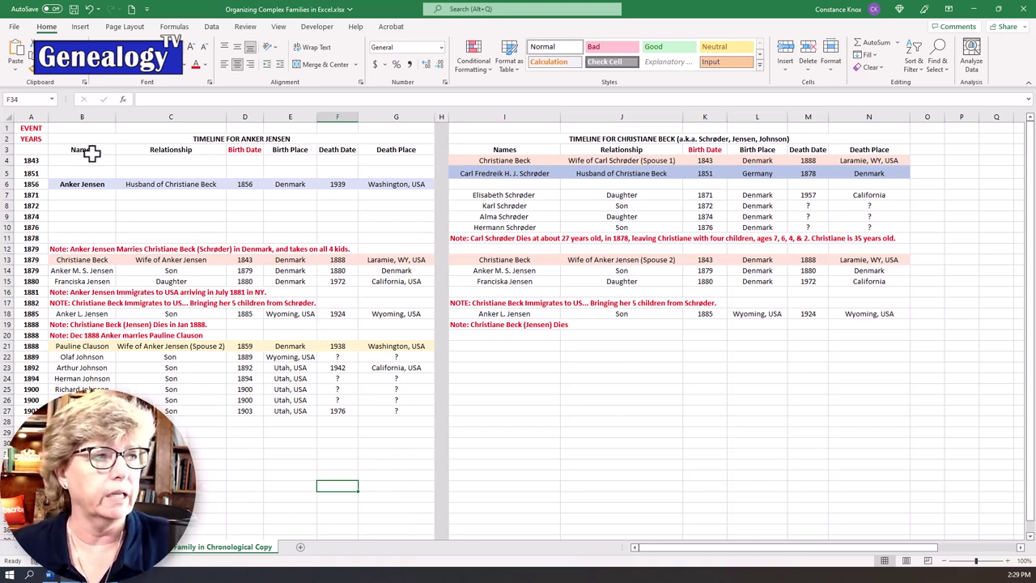
{"action": "left_click", "coordinate": [5, 149]}
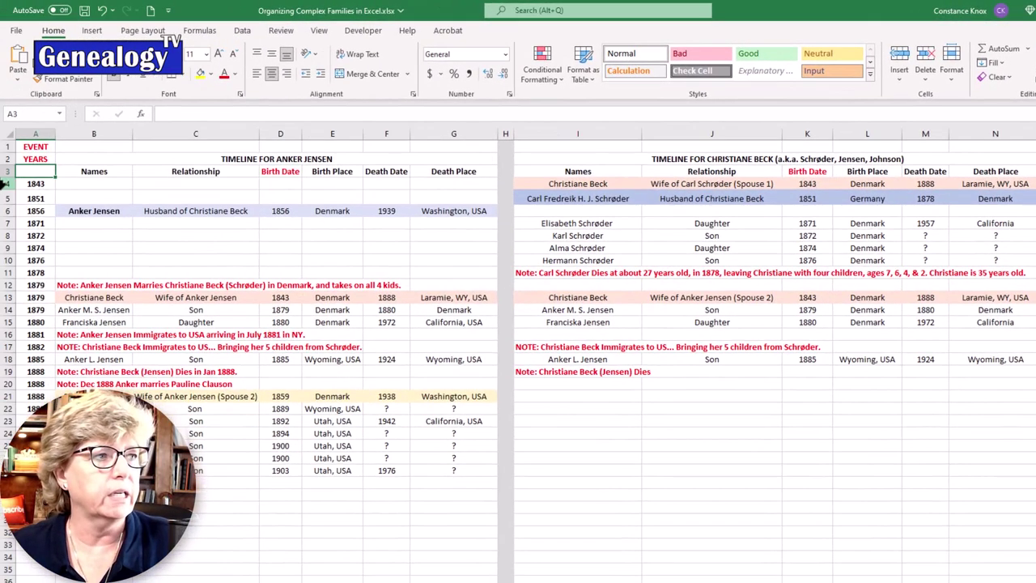
{"action": "left_click", "coordinate": [5, 183]}
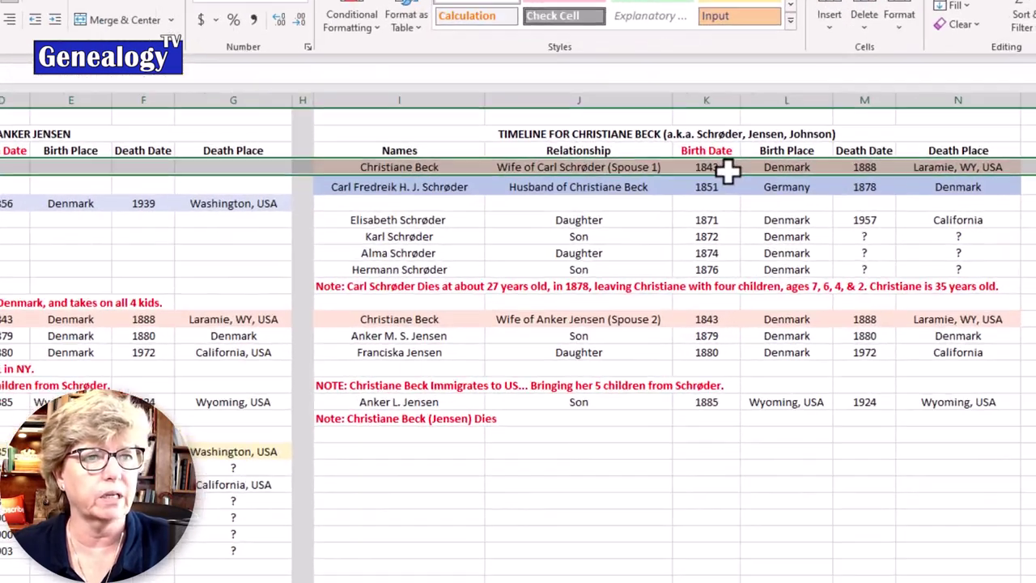
{"action": "left_click", "coordinate": [820, 187]}
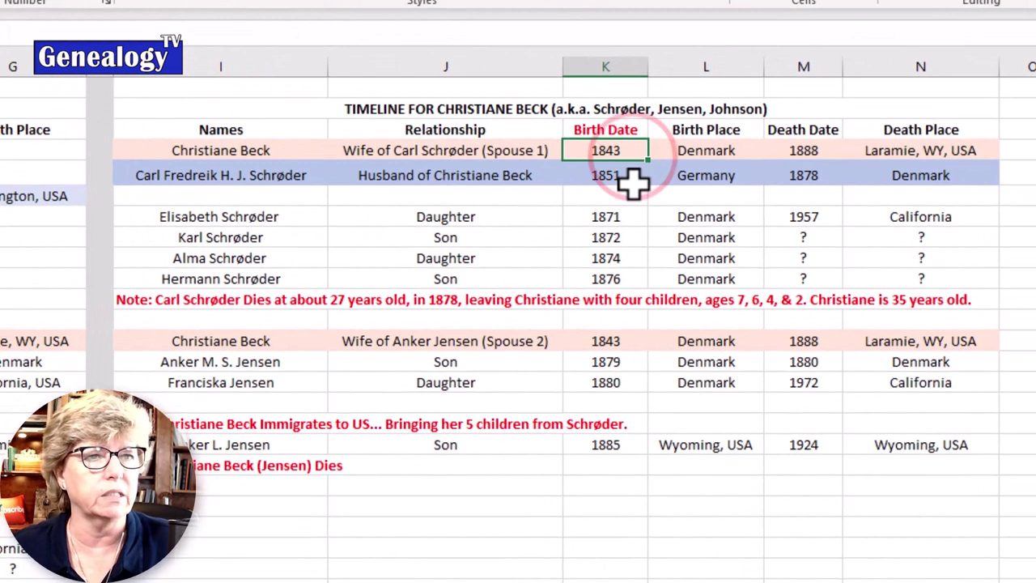
{"action": "left_click", "coordinate": [682, 149]}
Review the first husband's name, birth date, birth place and relationship in row 5 of the wife's timeline
{"action": "left_click", "coordinate": [254, 175]}
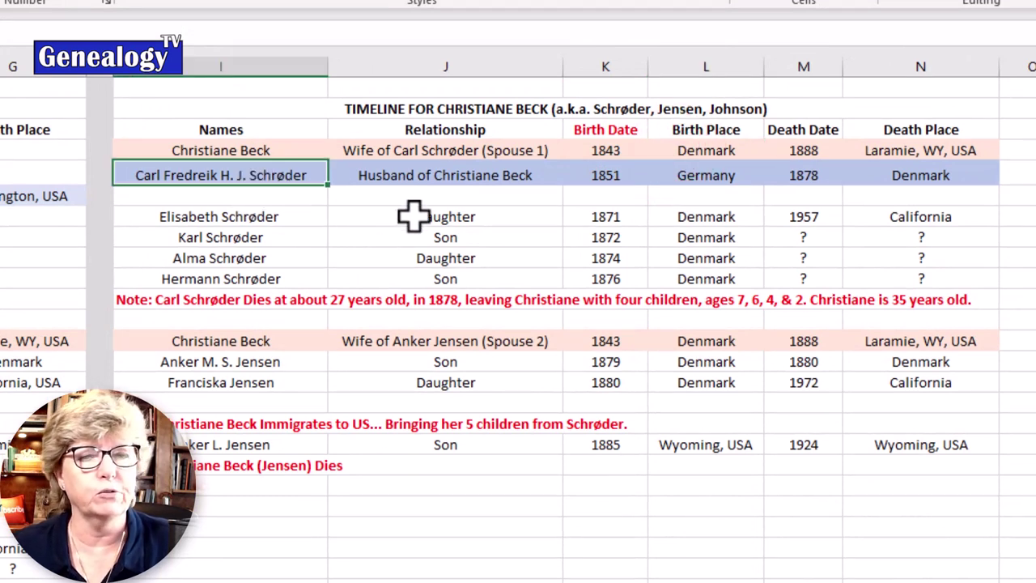
{"action": "left_click", "coordinate": [605, 177]}
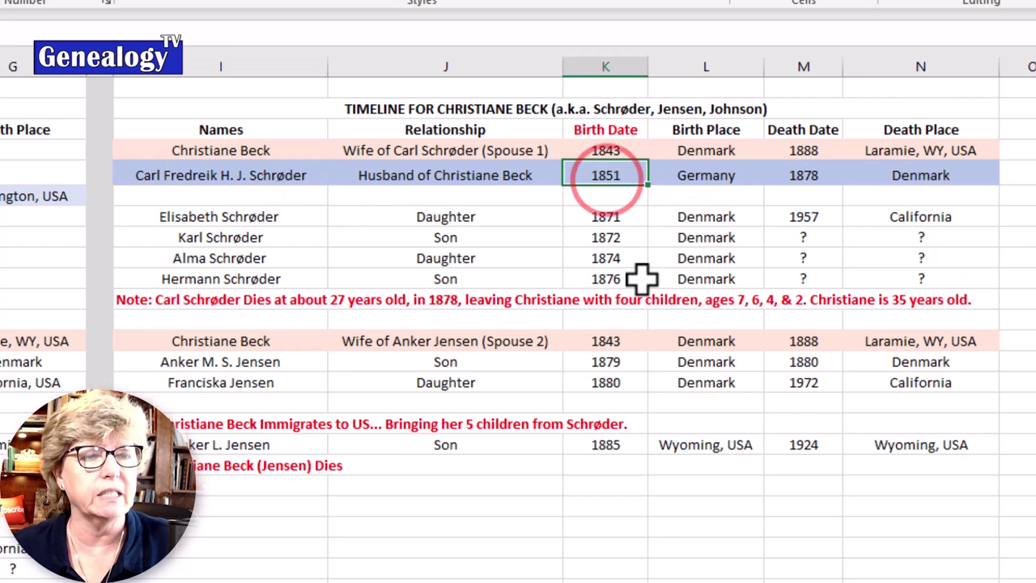
{"action": "left_click", "coordinate": [720, 179]}
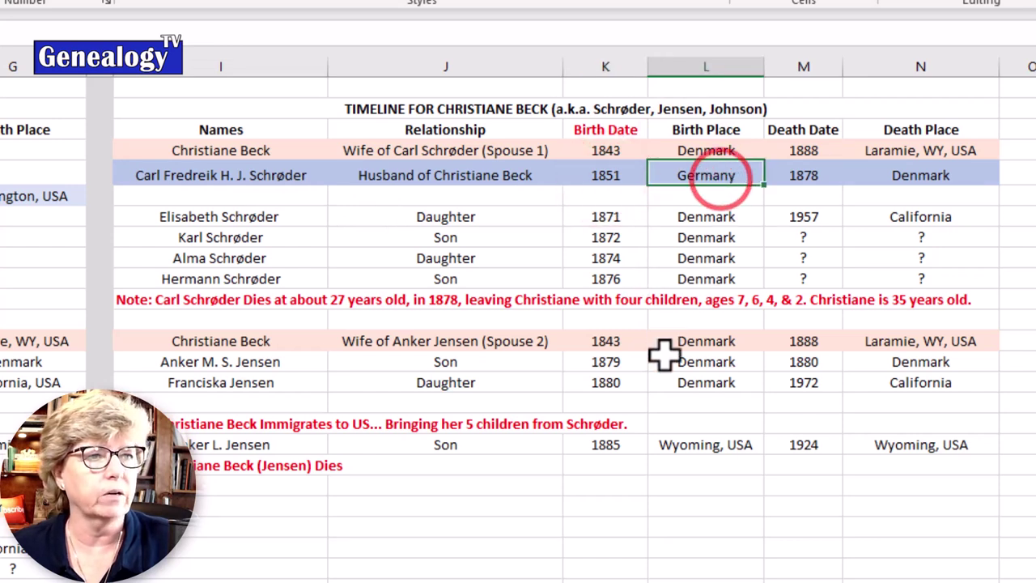
{"action": "left_click", "coordinate": [422, 176]}
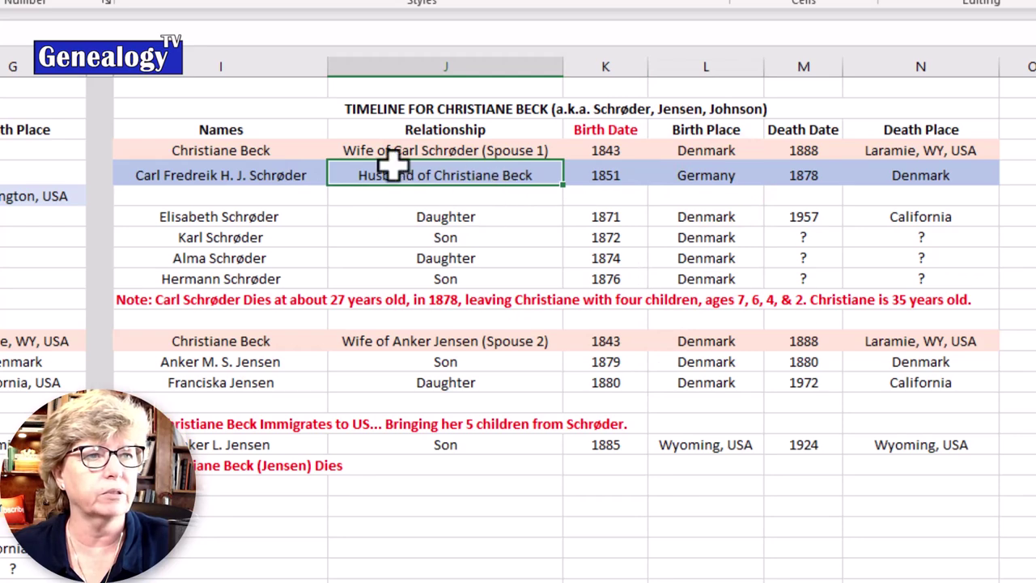
Review the second husband's birth entry in row 6 and the wife's first-marriage children in rows 7 to 10
{"action": "left_click", "coordinate": [12, 204]}
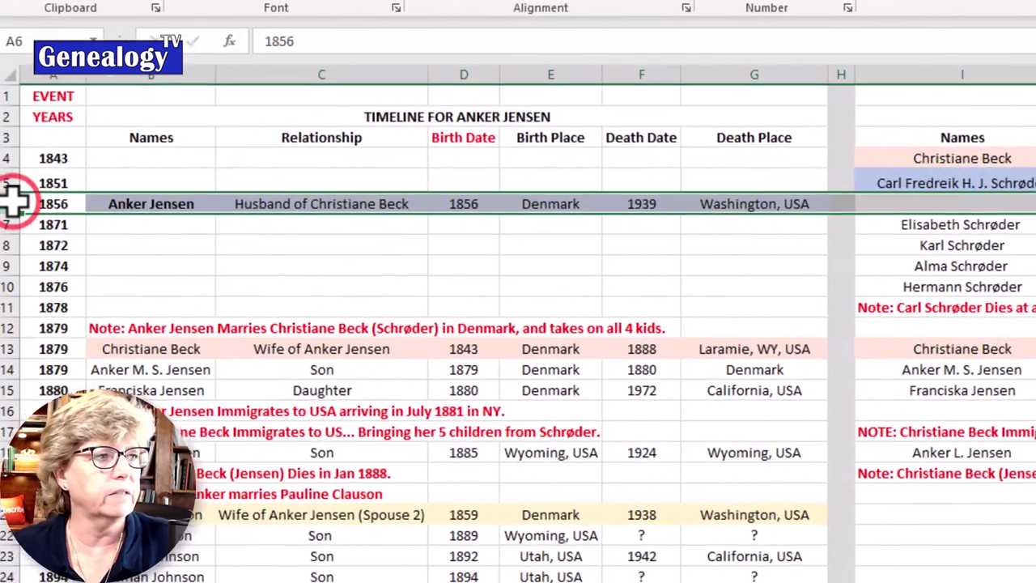
{"action": "left_click", "coordinate": [484, 204]}
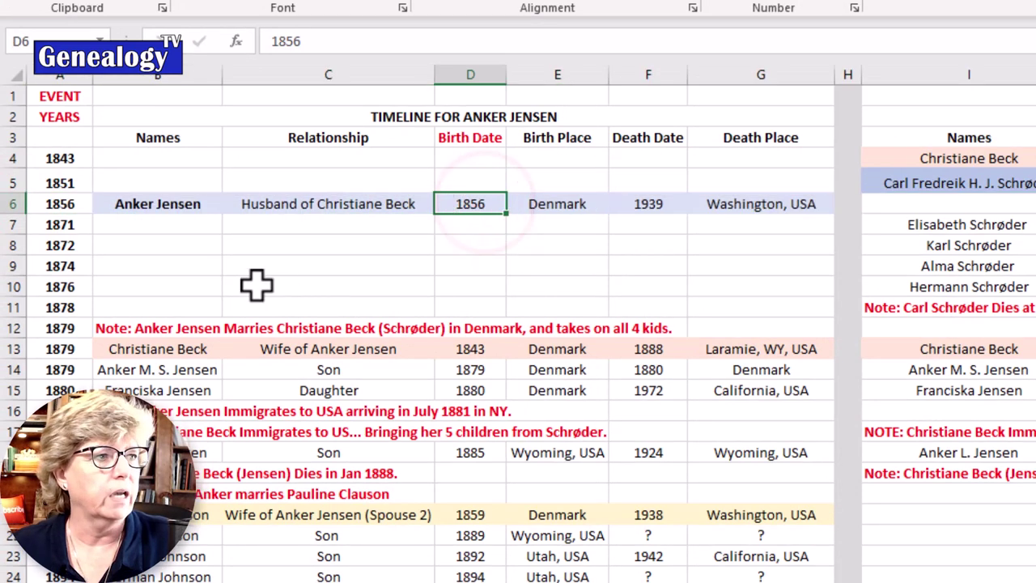
{"action": "left_click", "coordinate": [8, 224]}
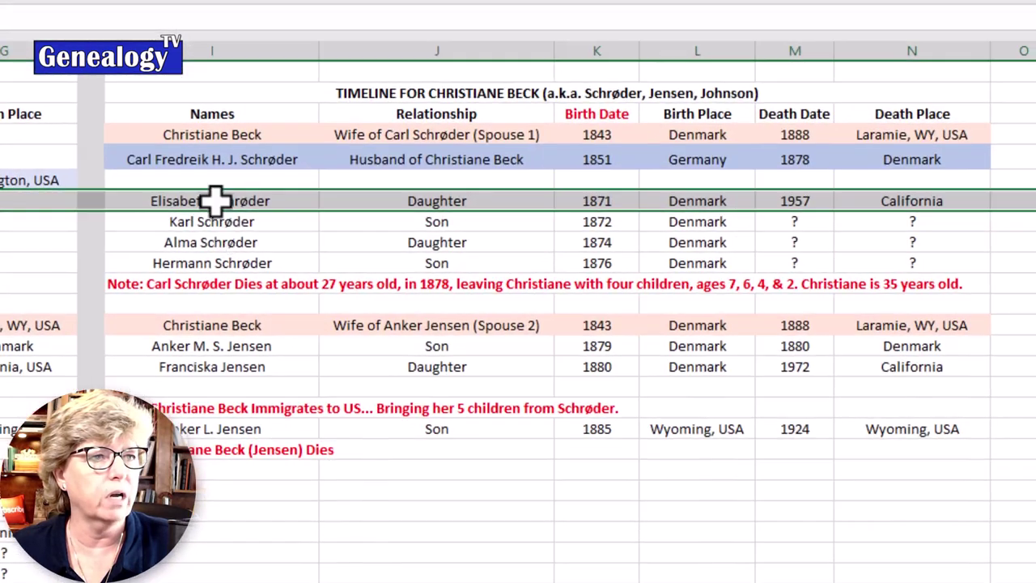
{"action": "left_click", "coordinate": [958, 224]}
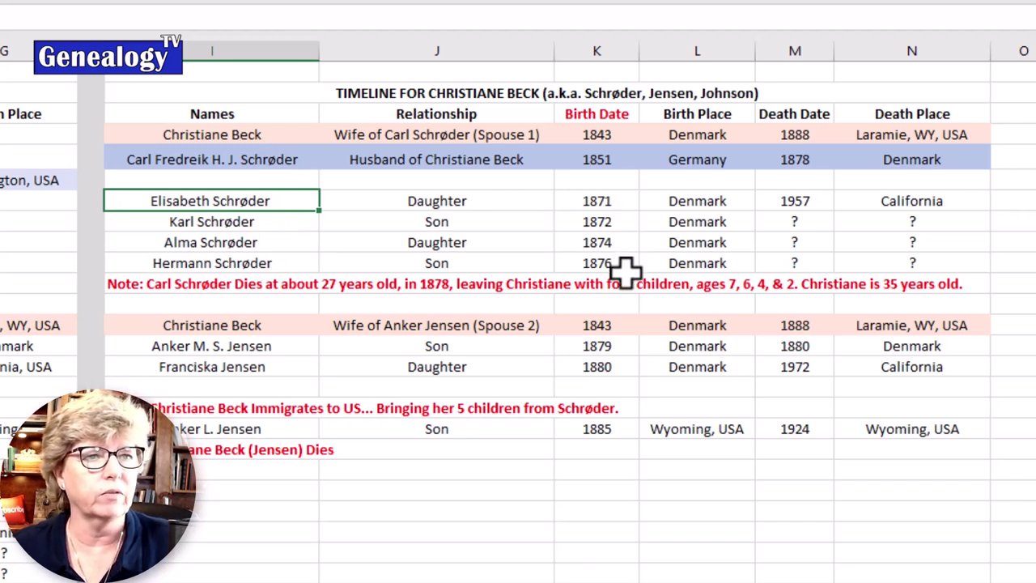
{"action": "left_click", "coordinate": [682, 261]}
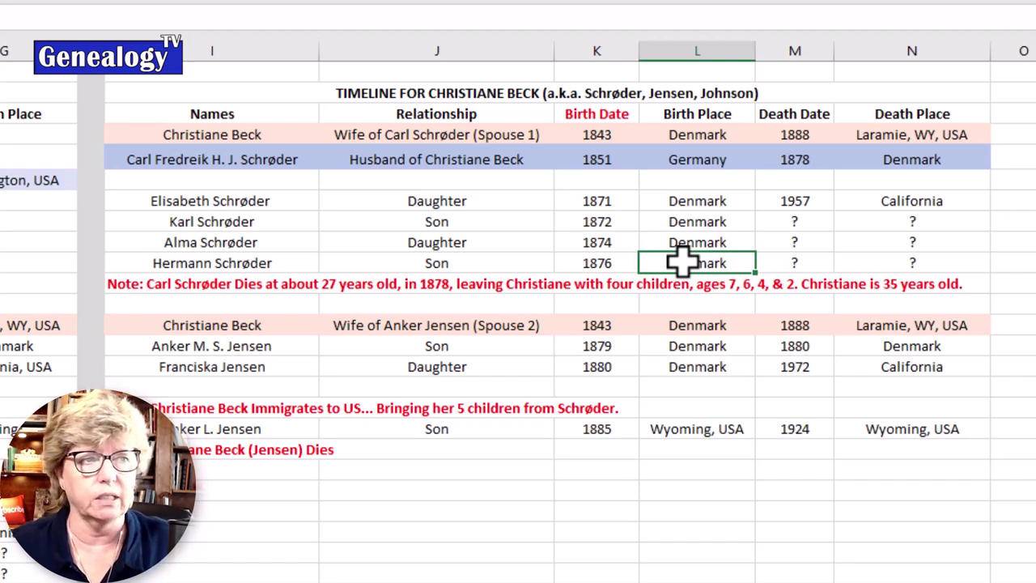
Examine the row 11 note about the first husband's death in the wife's timeline, highlighting the whole row
{"action": "key", "text": "Down"}
{"action": "key", "text": "Left"}
{"action": "key", "text": "Left"}
{"action": "key", "text": "Left"}
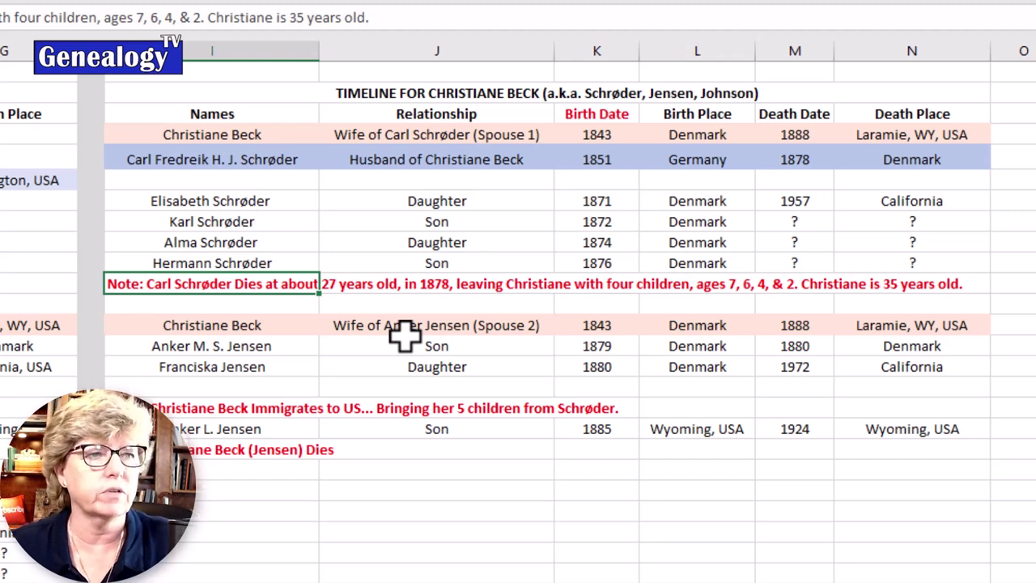
{"action": "left_click", "coordinate": [370, 287]}
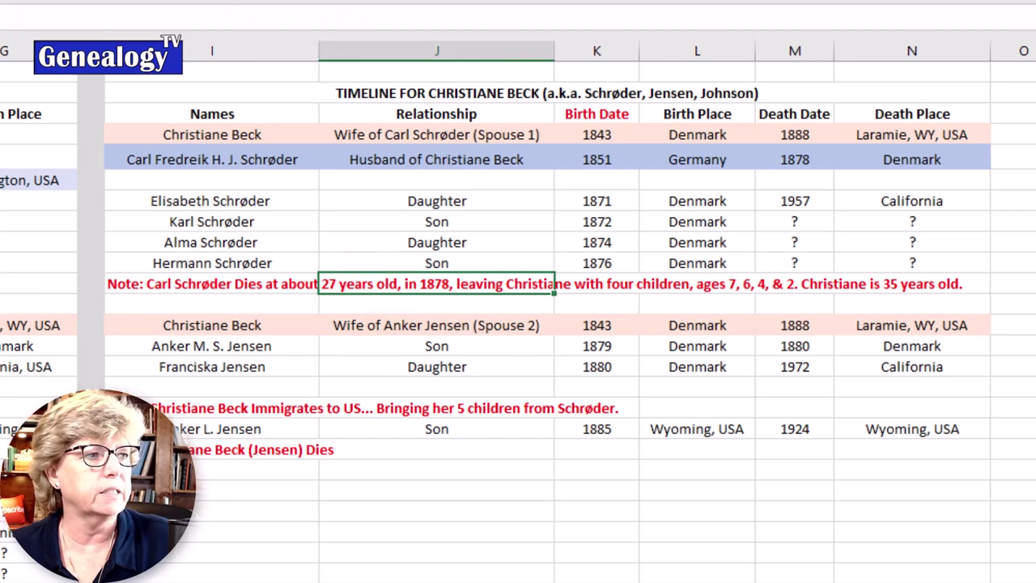
{"action": "key", "text": "shift+space"}
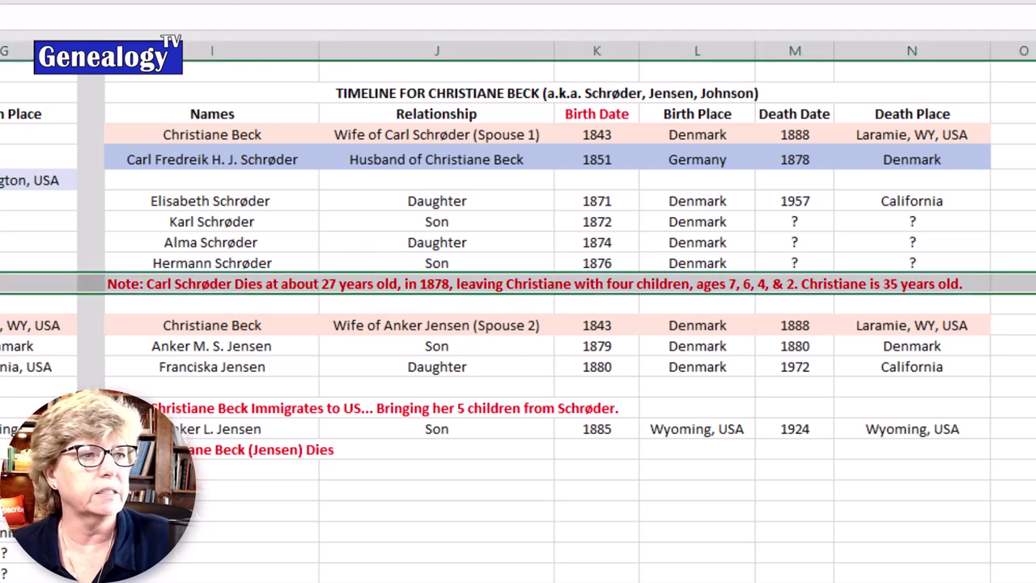
{"action": "left_click", "coordinate": [495, 285]}
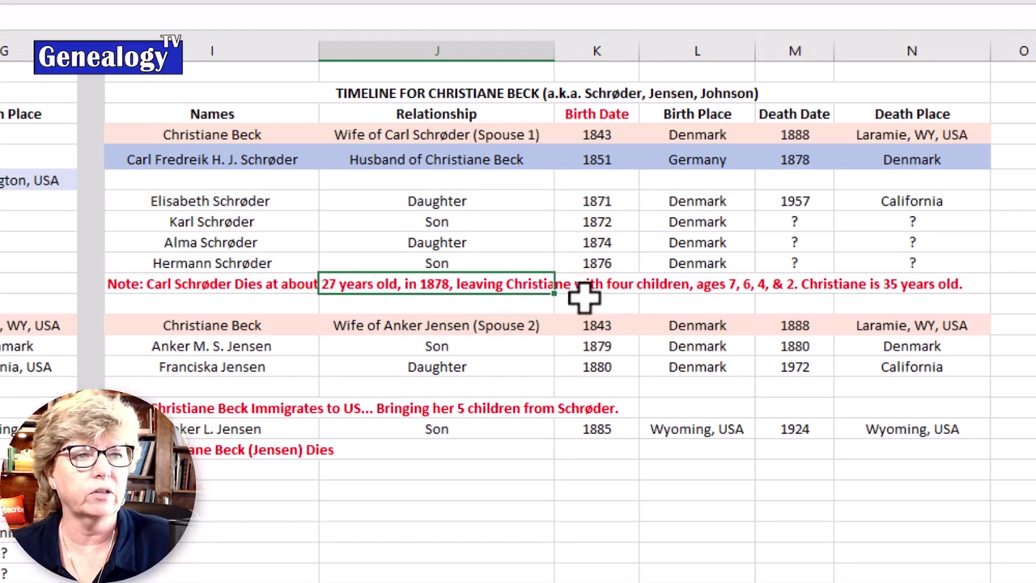
Highlight row 12 and select the note about the couple's marriage in the husband's timeline
{"action": "left_click", "coordinate": [158, 304]}
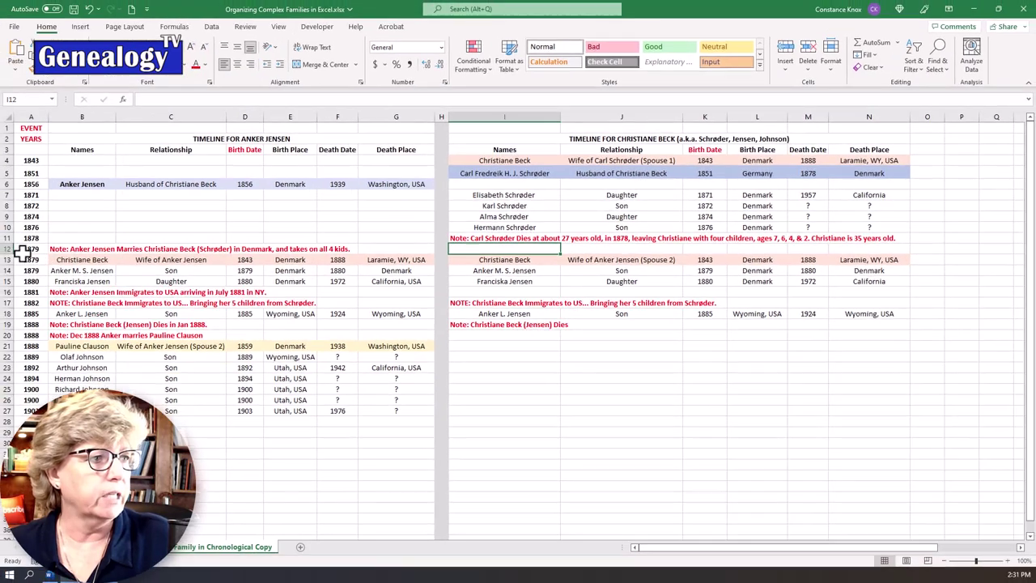
{"action": "left_click", "coordinate": [6, 248]}
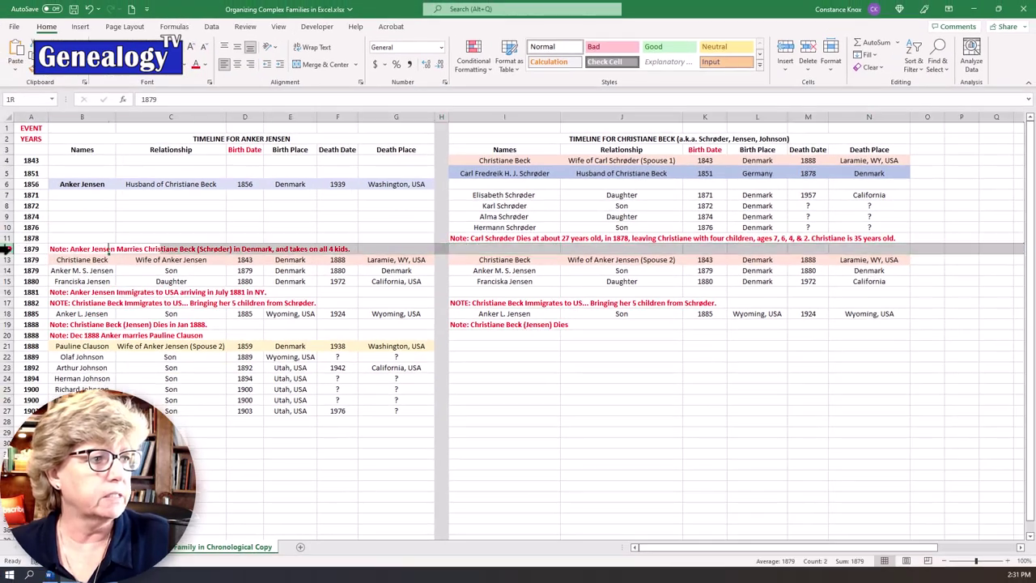
{"action": "left_click", "coordinate": [76, 250]}
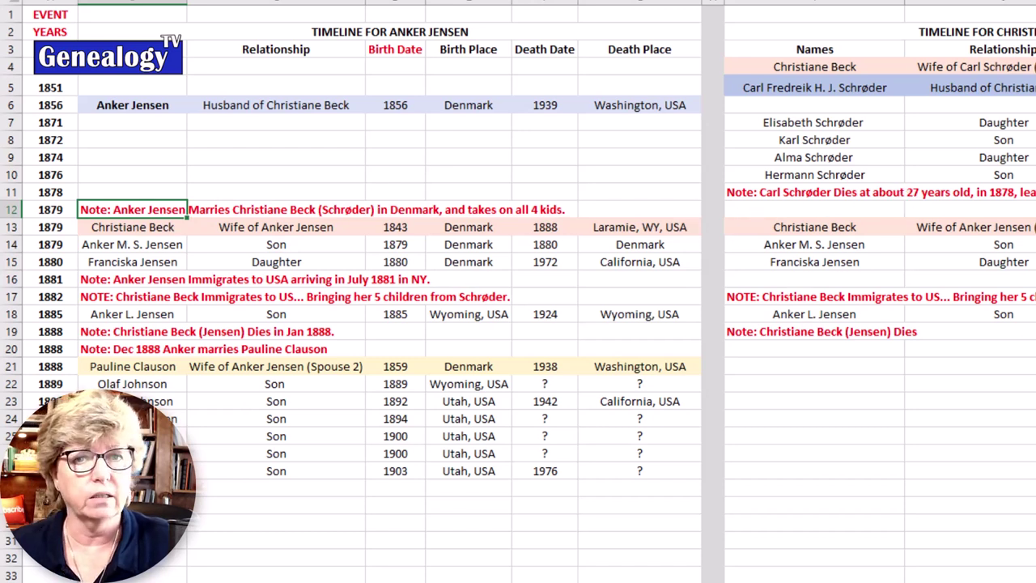
Highlight row 13 and check the wife's relationship and birth date in the husband's timeline
{"action": "left_click", "coordinate": [10, 227]}
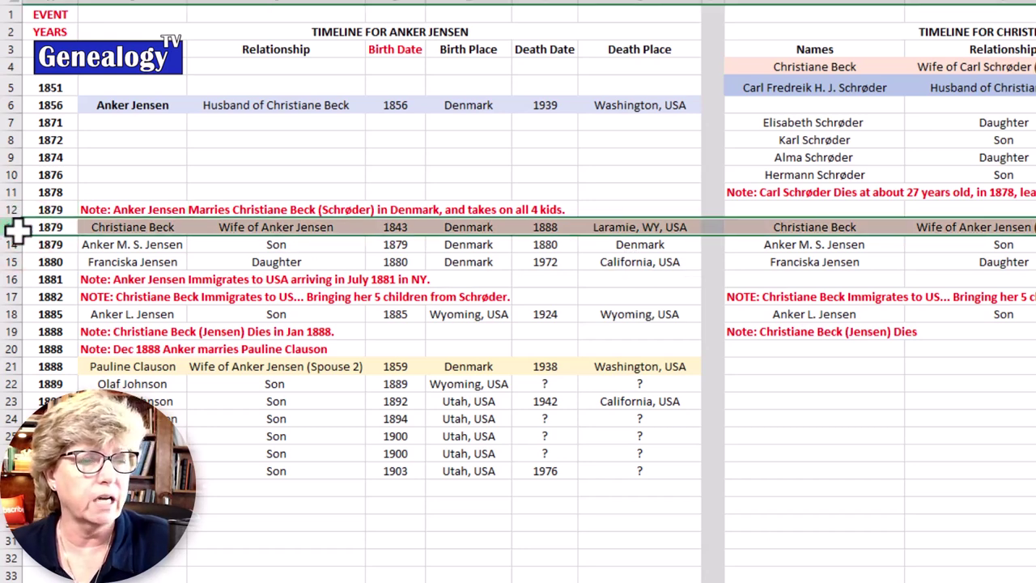
{"action": "left_click", "coordinate": [249, 232]}
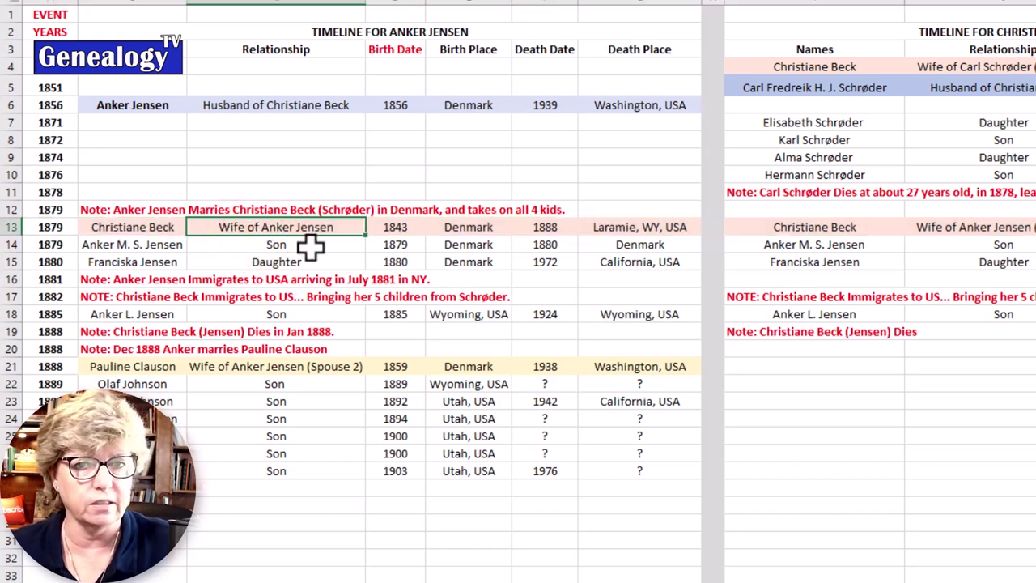
{"action": "left_click", "coordinate": [413, 235]}
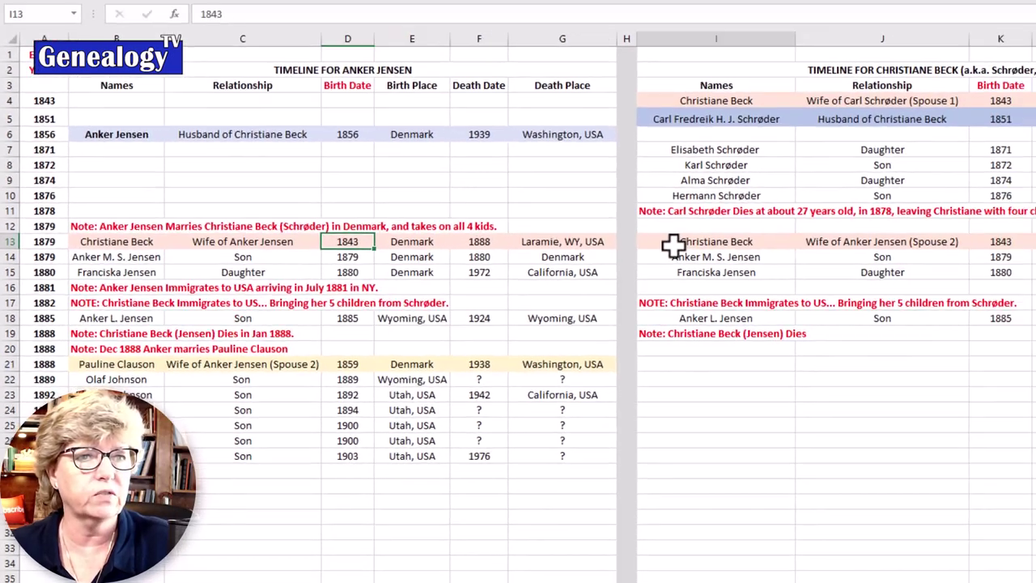
Highlight the second-marriage entries in I13:N15 of the wife's timeline and select the first son's name in I14
{"action": "left_click_drag", "start_coordinate": [672, 242], "coordinate": [1035, 263]}
{"action": "left_click_drag", "start_coordinate": [943, 282], "coordinate": [910, 282]}
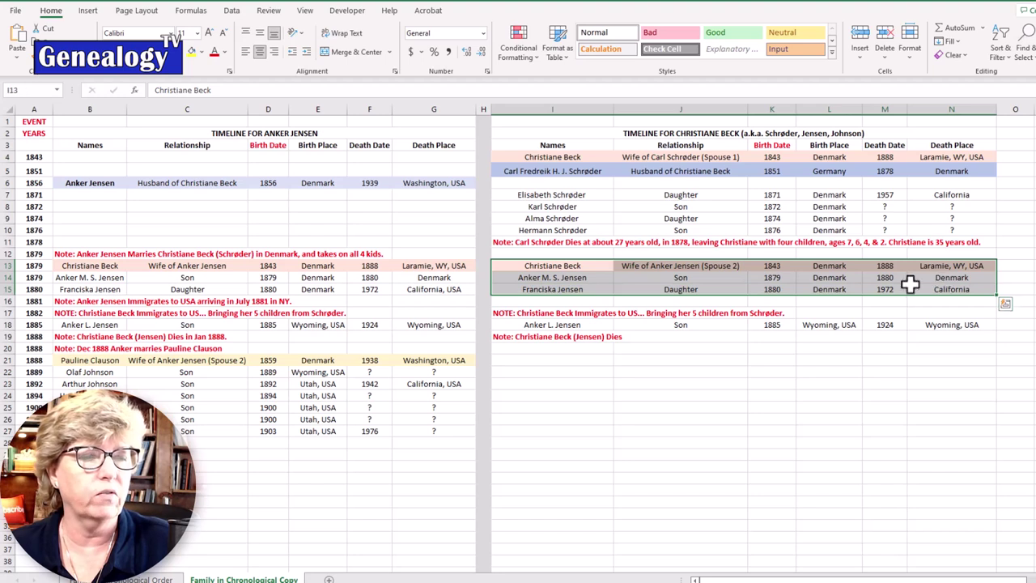
{"action": "left_click", "coordinate": [550, 274]}
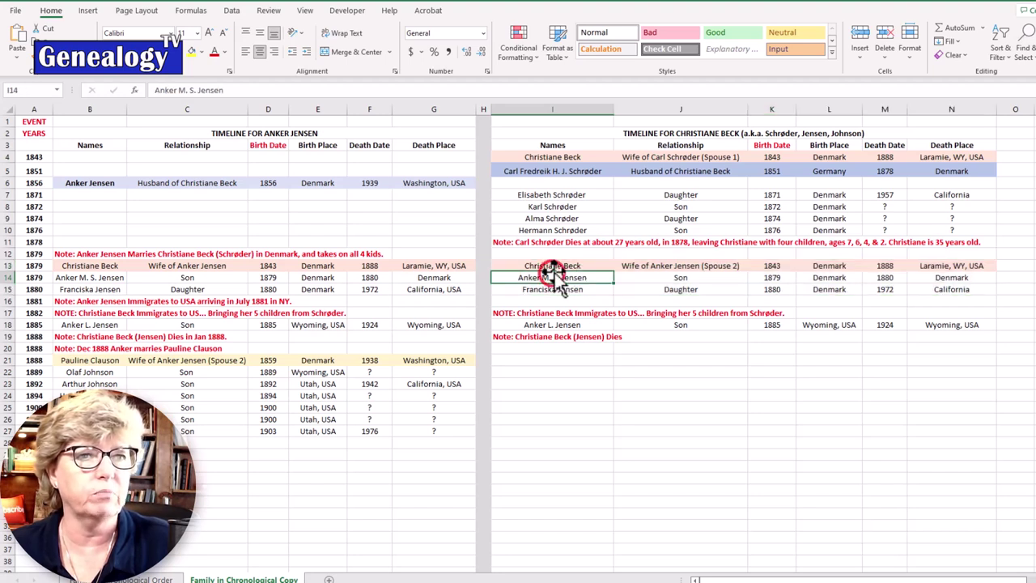
Check the first son's name, birth date and death date in row 14 of the husband's timeline
{"action": "left_click", "coordinate": [89, 280]}
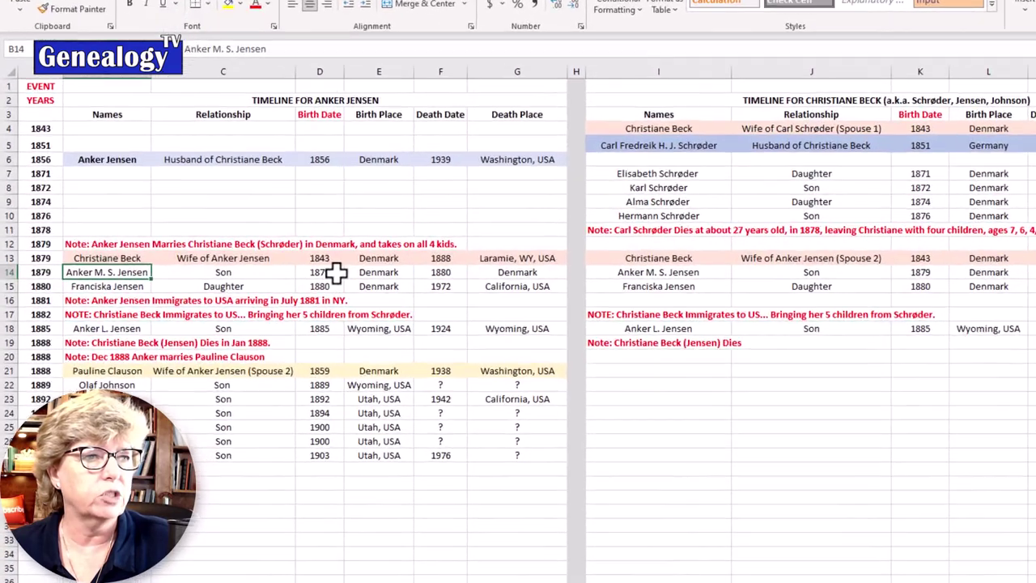
{"action": "left_click", "coordinate": [275, 275]}
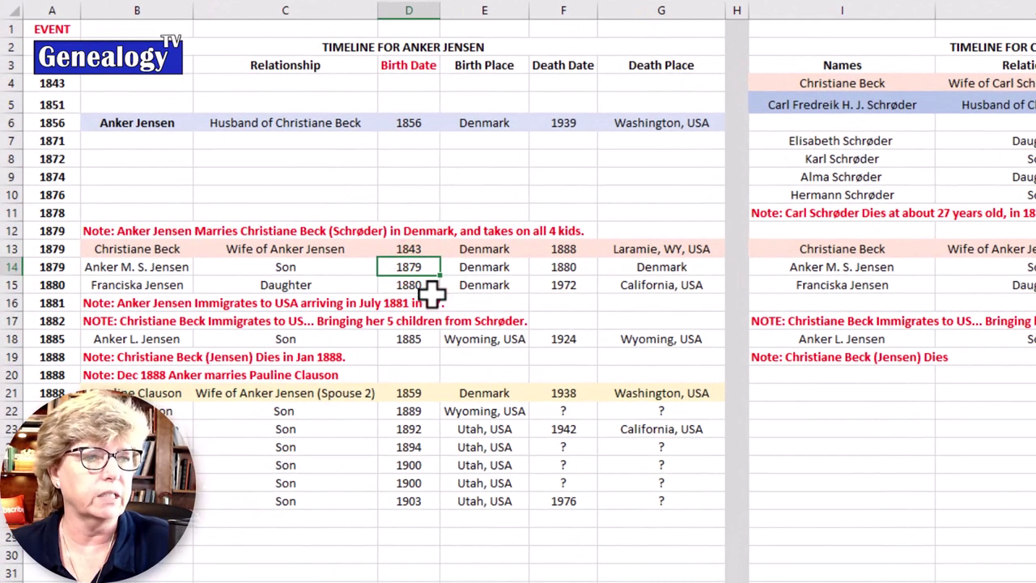
{"action": "left_click", "coordinate": [550, 270]}
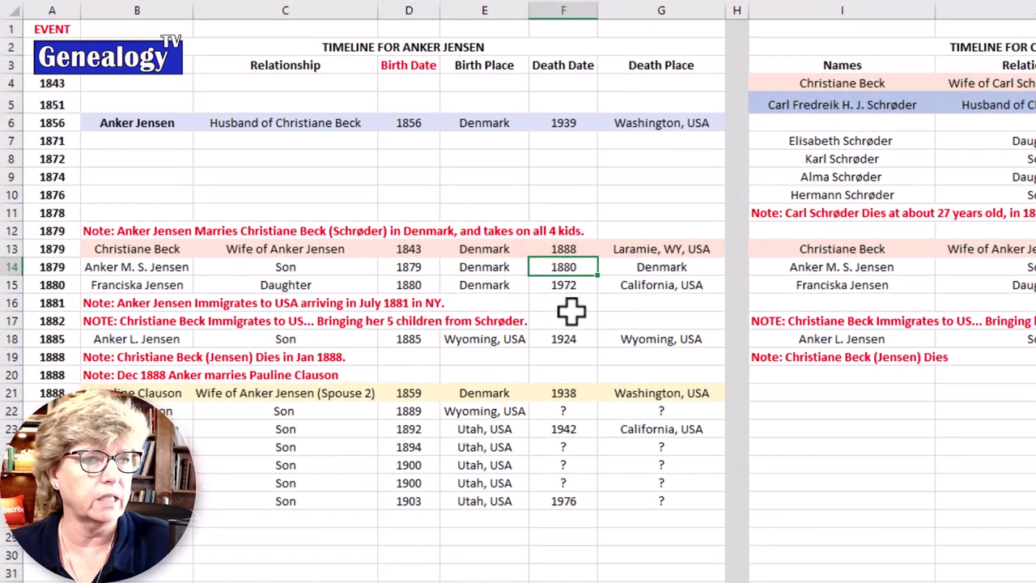
Check the daughter's name, birth date, death date and death place in row 15 of the husband's timeline
{"action": "left_click", "coordinate": [161, 288]}
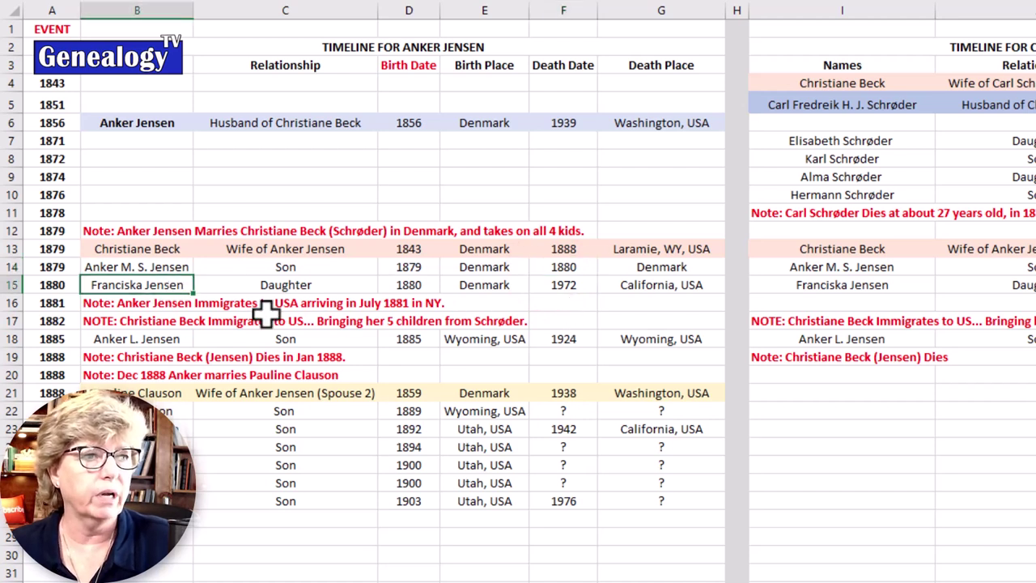
{"action": "left_click", "coordinate": [413, 287]}
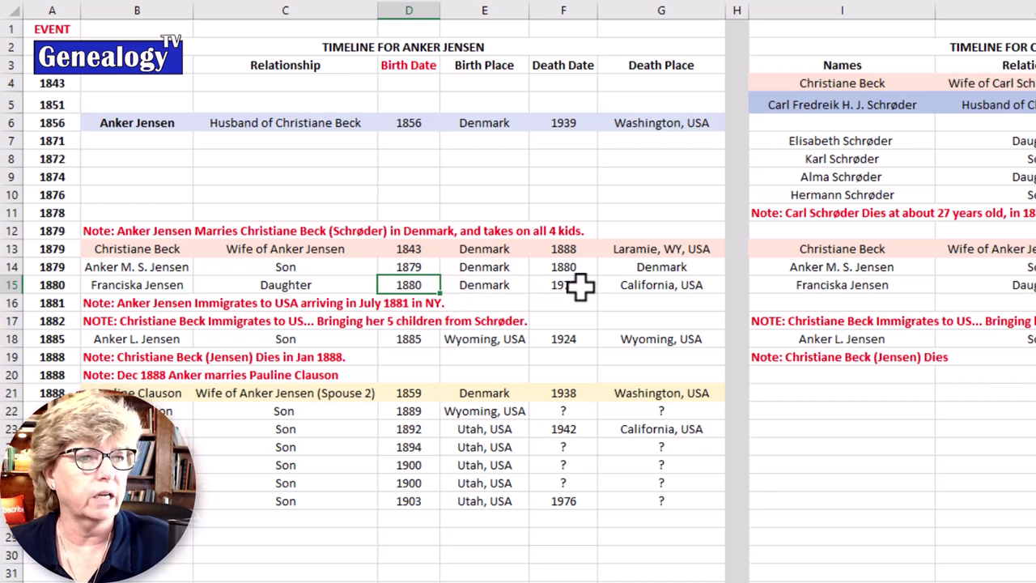
{"action": "left_click", "coordinate": [580, 286]}
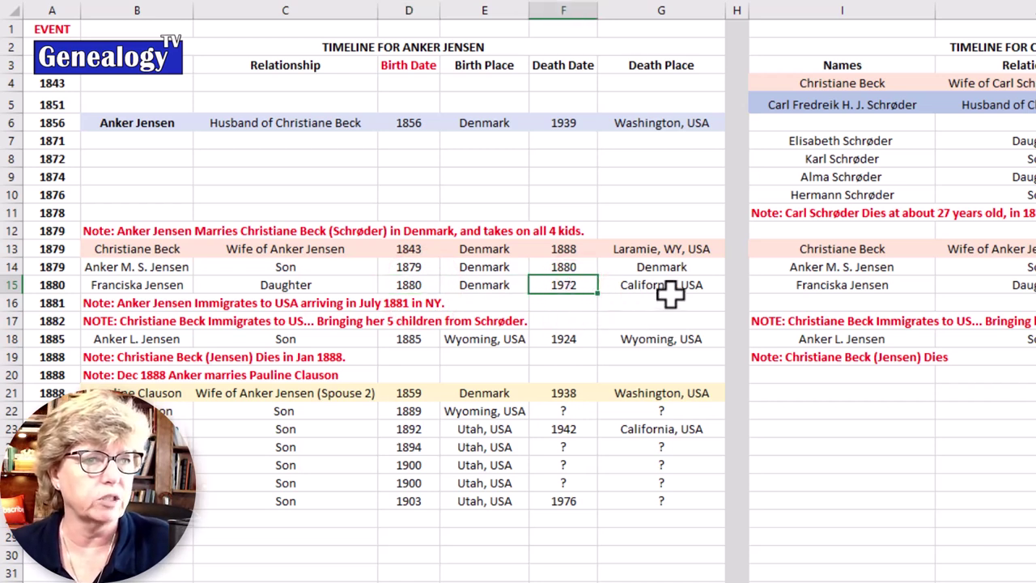
{"action": "left_click", "coordinate": [645, 286]}
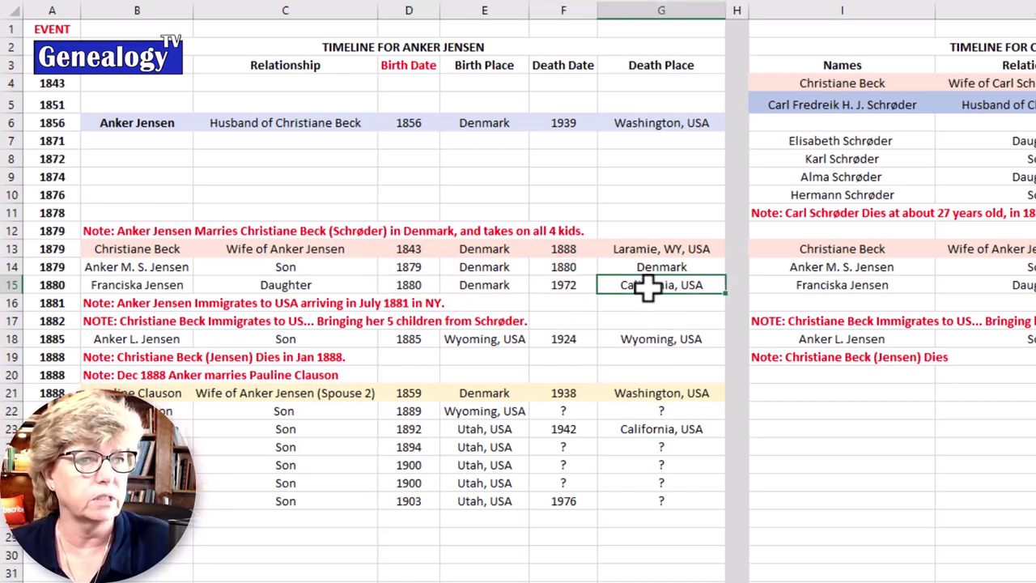
Highlight row 16 and select the note about the husband's immigration in B16
{"action": "left_click", "coordinate": [12, 302]}
{"action": "left_click", "coordinate": [122, 304]}
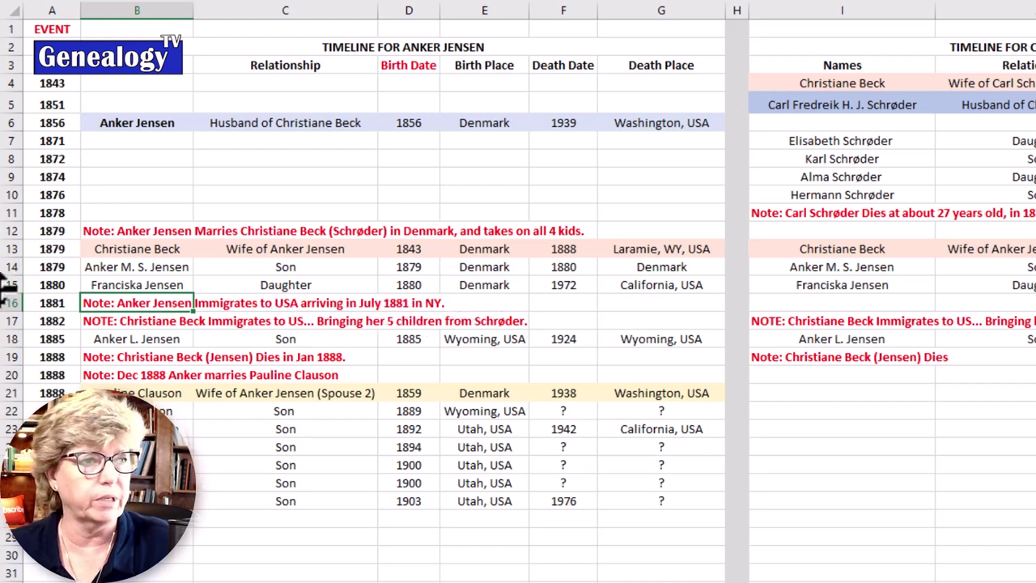
{"action": "left_click", "coordinate": [11, 302]}
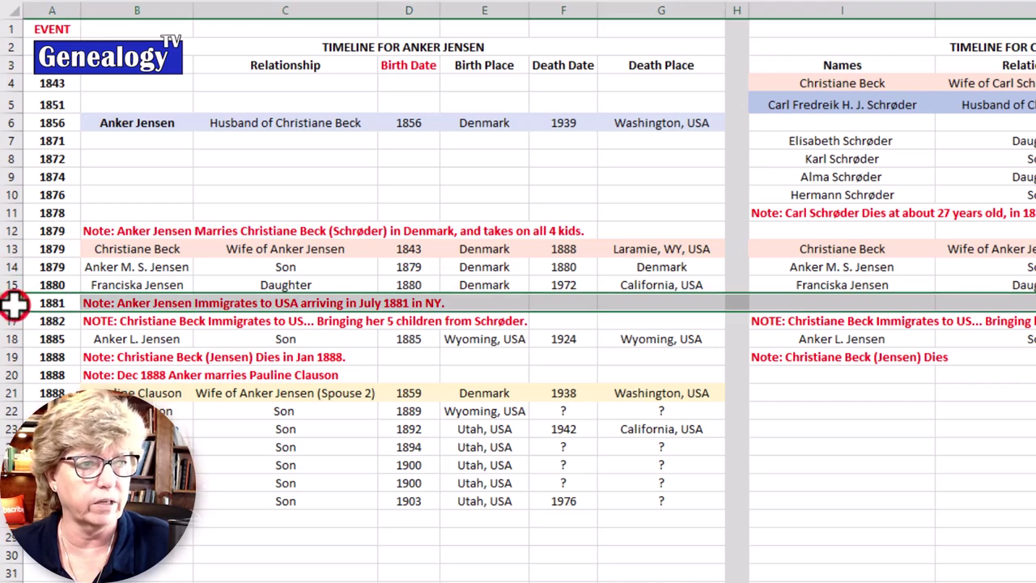
{"action": "left_click", "coordinate": [327, 302]}
{"action": "left_click", "coordinate": [133, 303]}
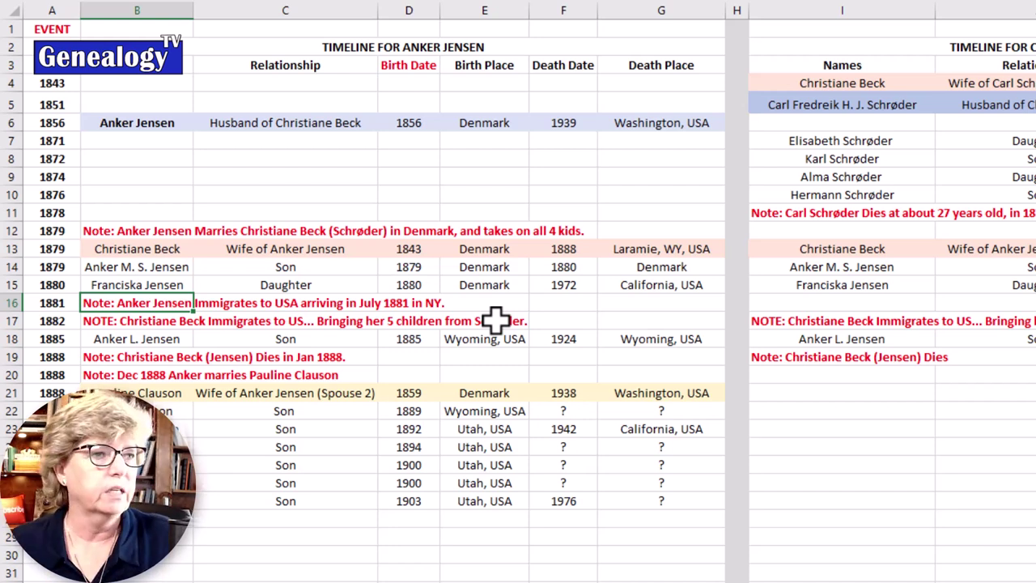
Select the note about the wife's immigration in B17 and highlight her first-marriage children in I7:I10
{"action": "left_click", "coordinate": [99, 321]}
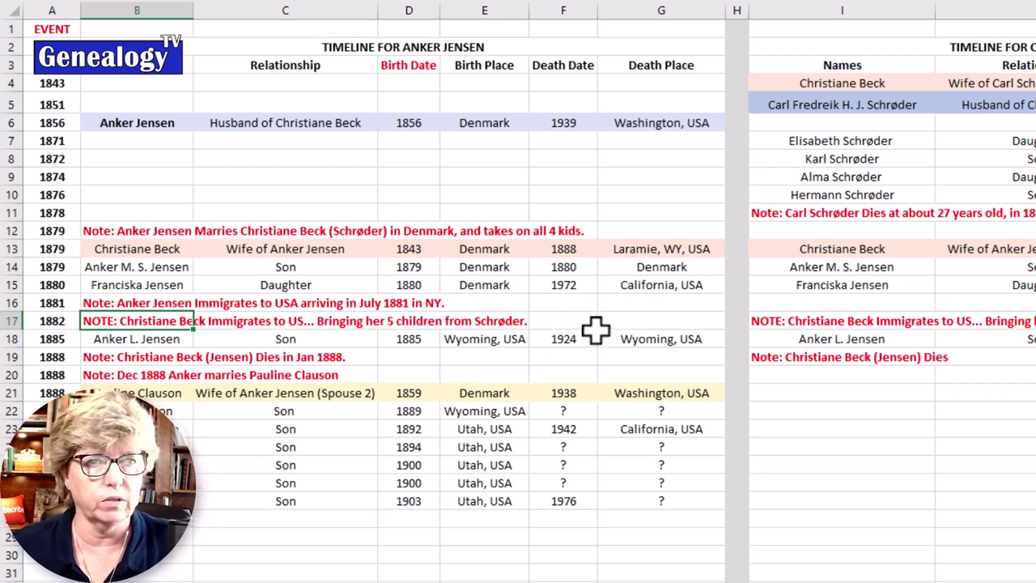
{"action": "left_click_drag", "start_coordinate": [836, 139], "coordinate": [841, 195]}
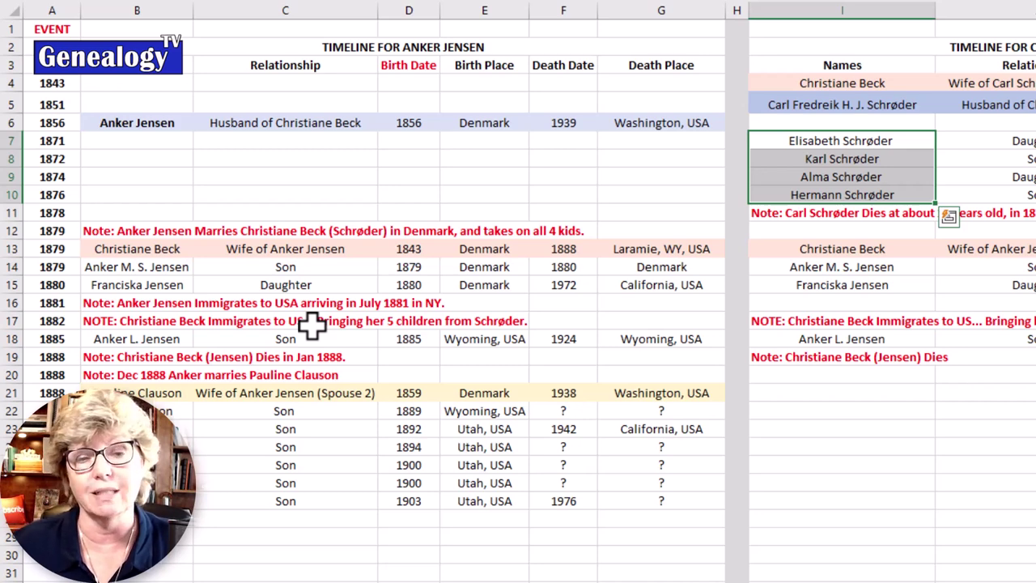
{"action": "left_click", "coordinate": [948, 296]}
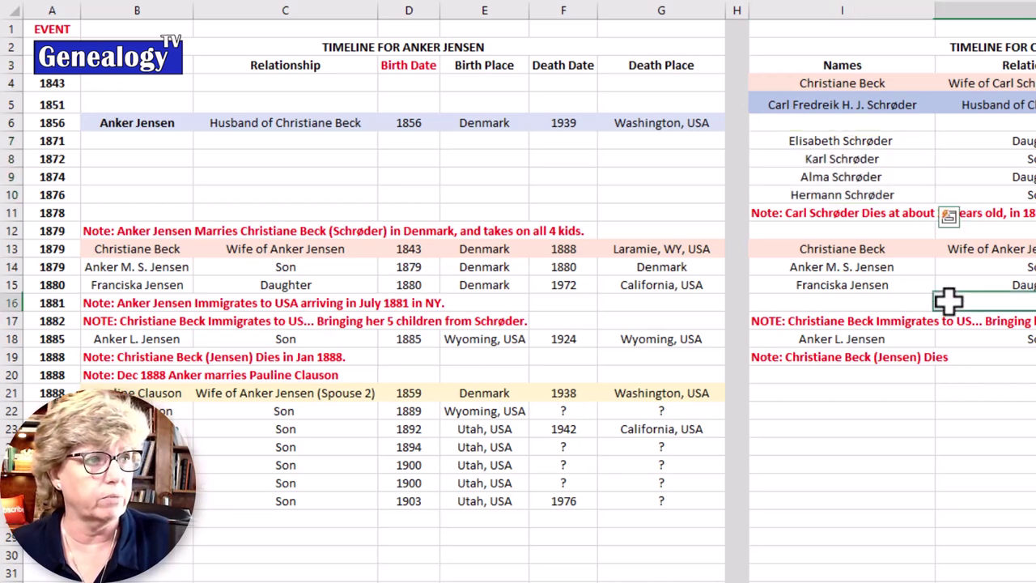
Examine the row 18 son's name, birth date and birth place in the husband's timeline, highlighting the whole row
{"action": "left_click", "coordinate": [12, 339]}
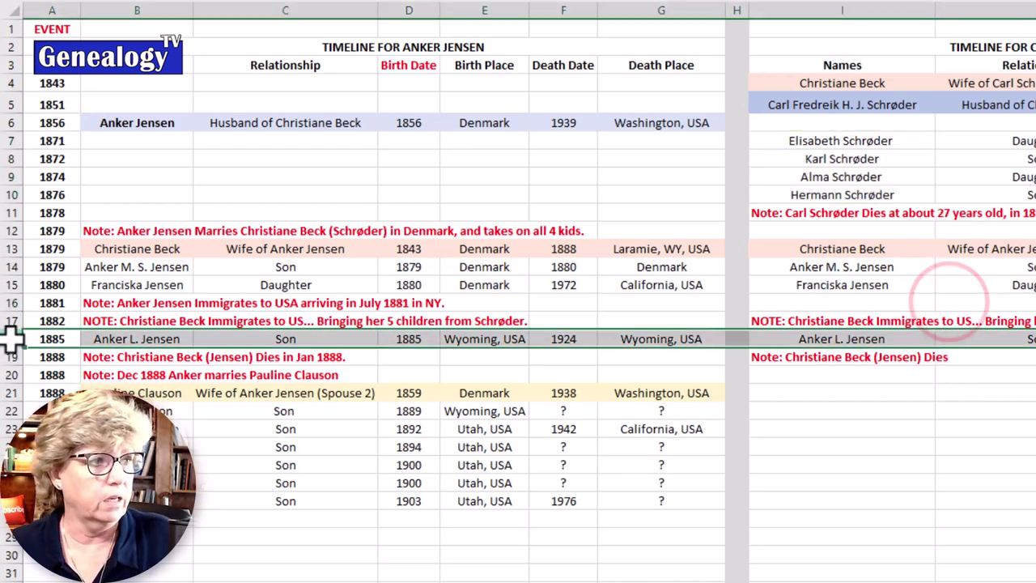
{"action": "left_click", "coordinate": [339, 340]}
{"action": "left_click", "coordinate": [422, 340]}
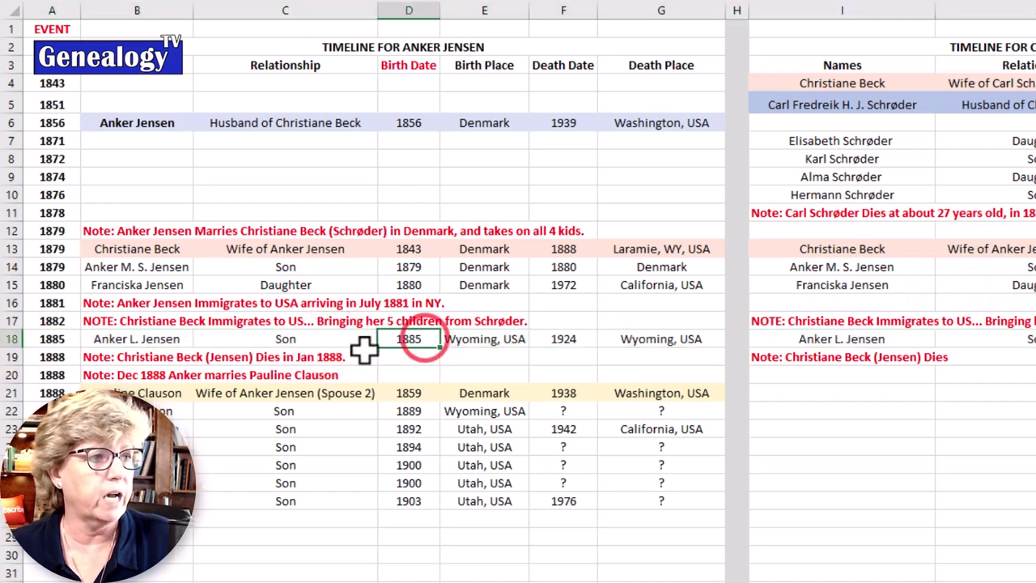
{"action": "left_click", "coordinate": [490, 340]}
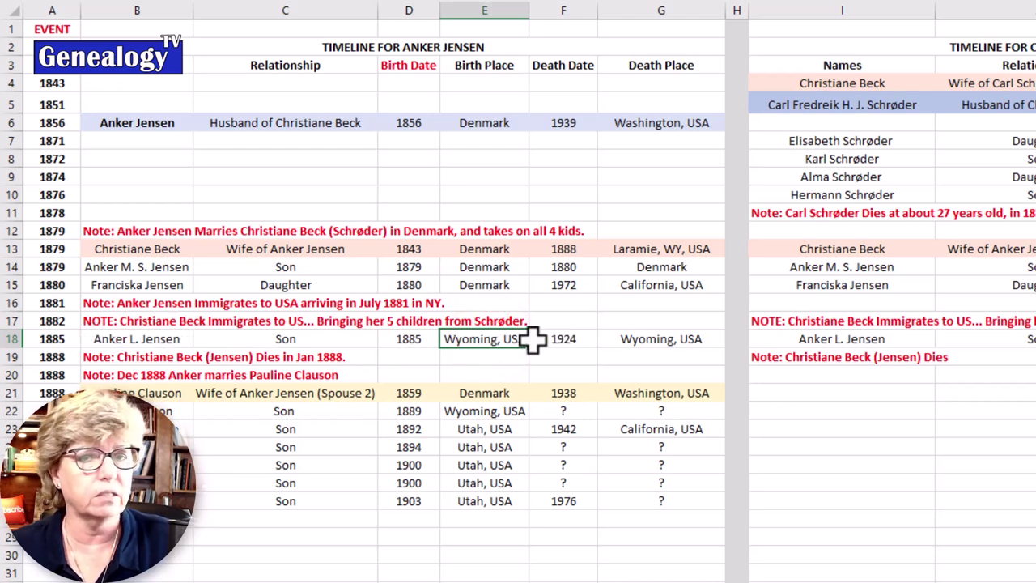
{"action": "left_click", "coordinate": [168, 339]}
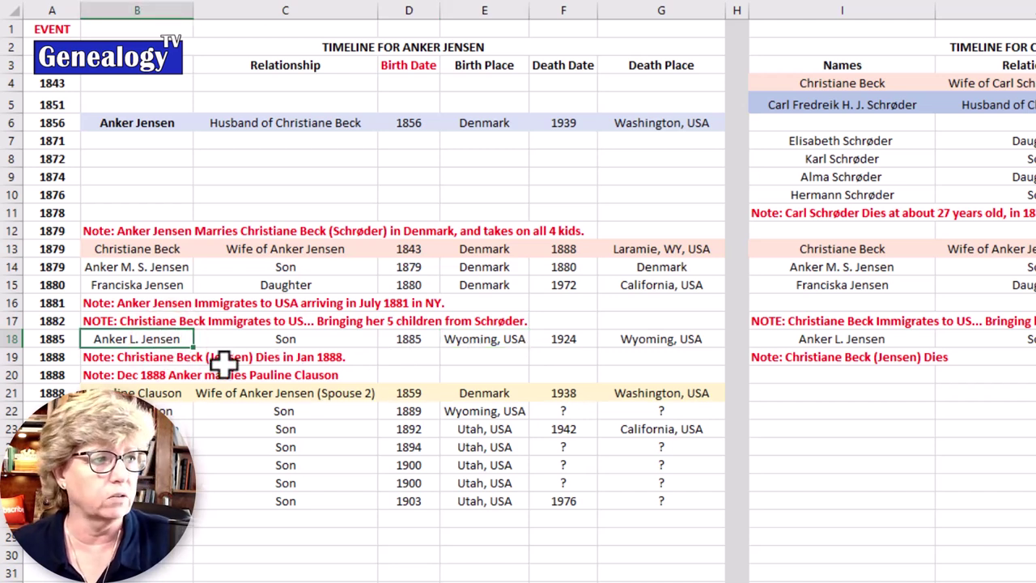
{"action": "left_click", "coordinate": [416, 343]}
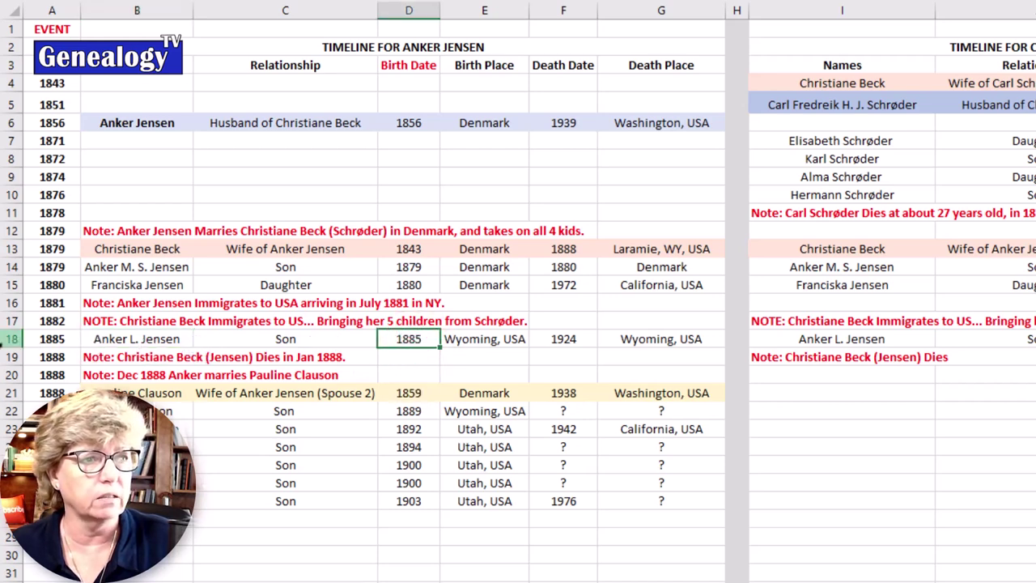
{"action": "left_click", "coordinate": [10, 339]}
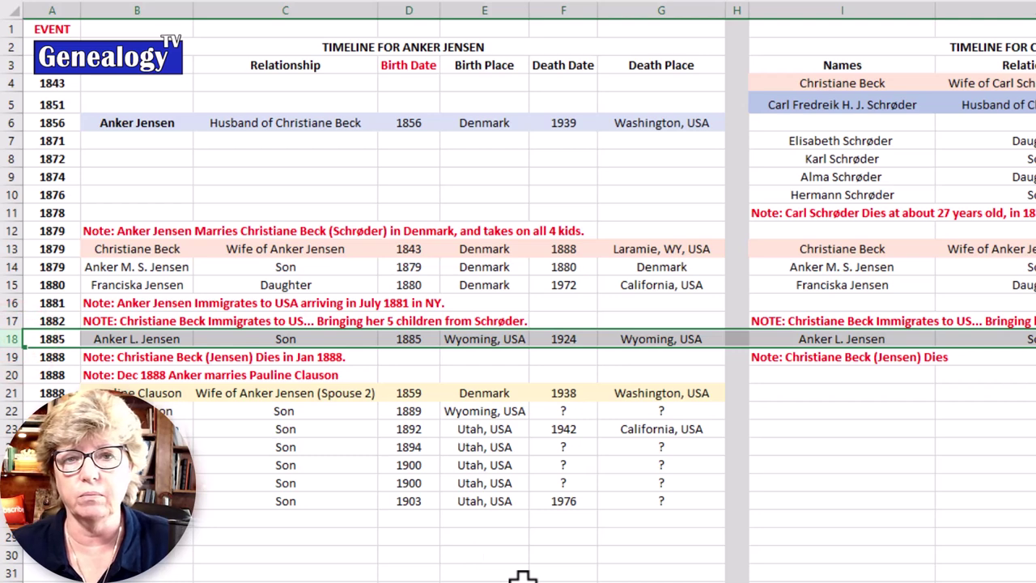
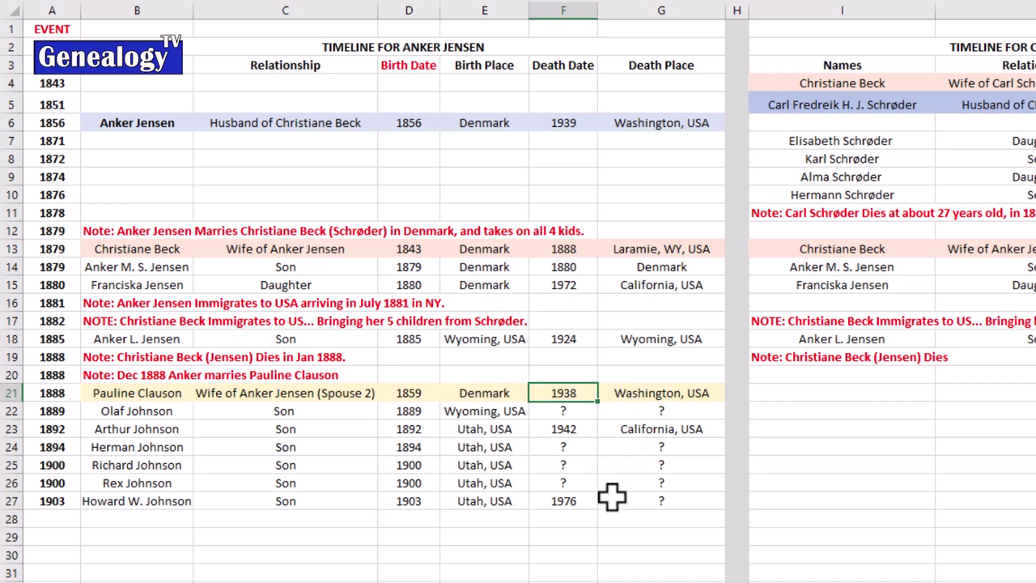
Highlight the sons by the husband's second spouse in B22:D27 and their Utah birth places in E23:E27
{"action": "left_click_drag", "start_coordinate": [137, 414], "coordinate": [368, 505]}
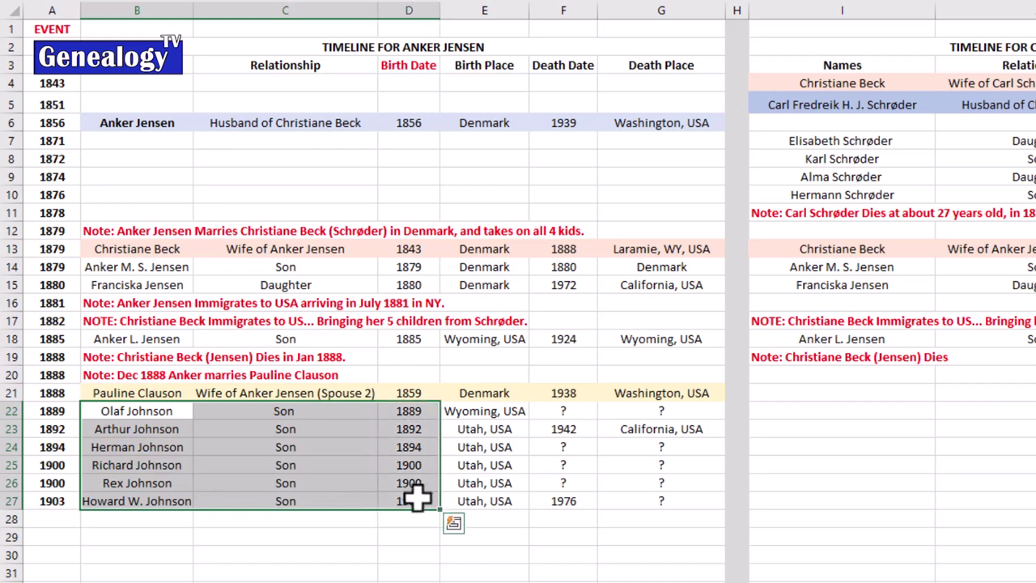
{"action": "left_click", "coordinate": [409, 500]}
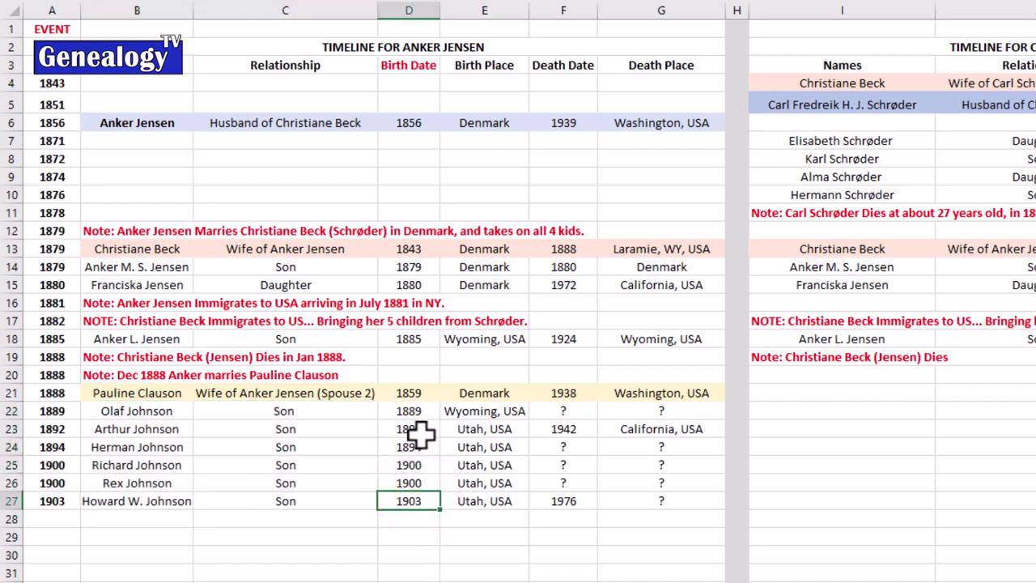
{"action": "left_click_drag", "start_coordinate": [461, 430], "coordinate": [454, 502]}
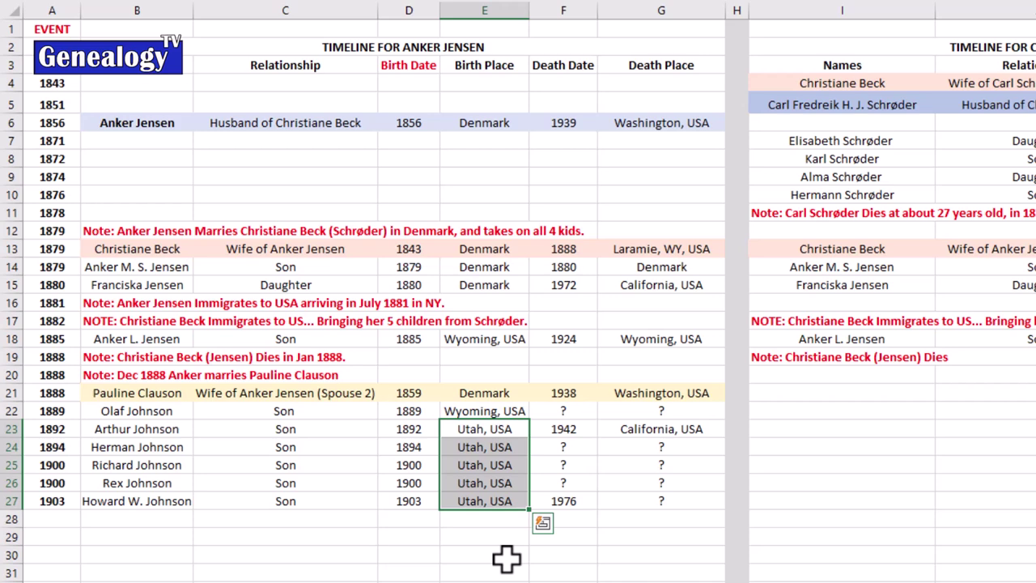
{"action": "left_click", "coordinate": [481, 501]}
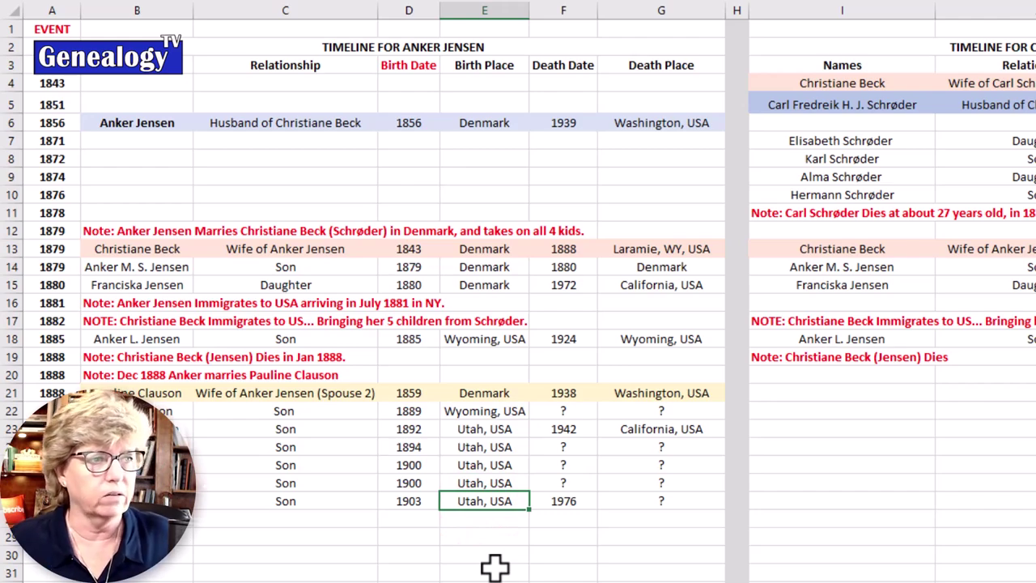
Highlight the second-marriage section of the wife's timeline, I13:N20, and clear the highlight
{"action": "left_click_drag", "start_coordinate": [766, 248], "coordinate": [1035, 319]}
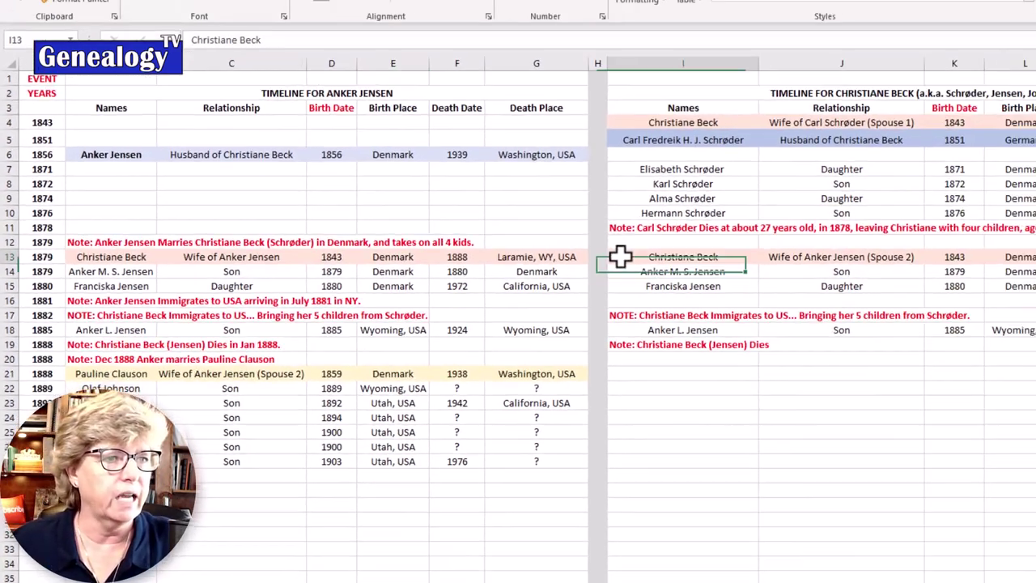
{"action": "left_click_drag", "start_coordinate": [801, 311], "coordinate": [957, 343]}
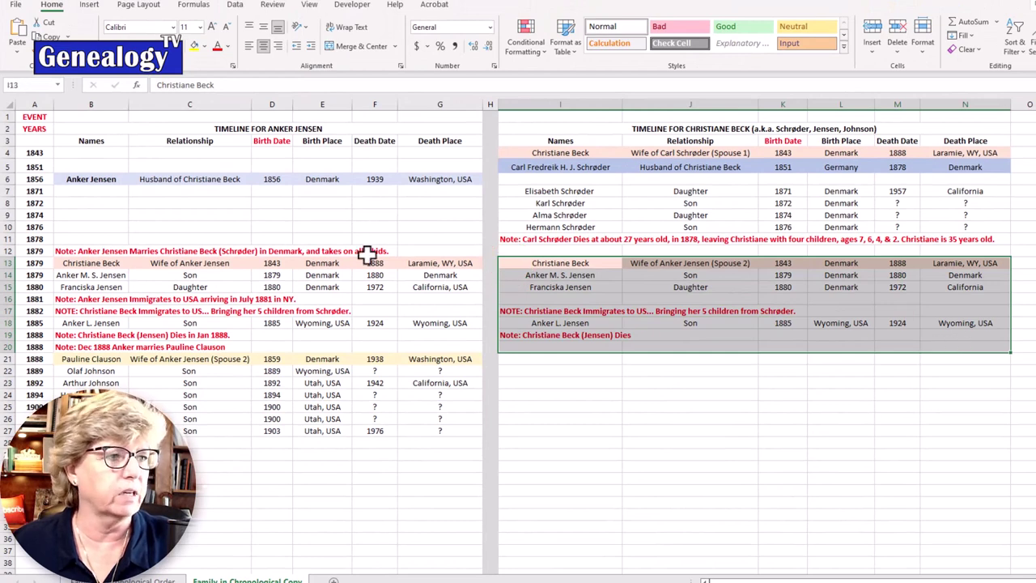
{"action": "left_click", "coordinate": [675, 394]}
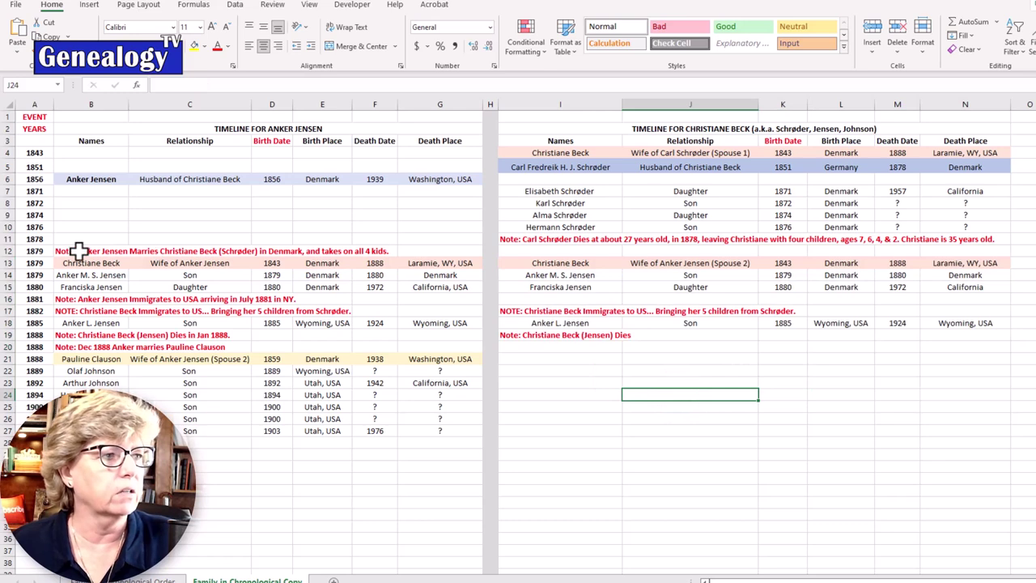
Compare the wife's entries across both timelines by highlighting B13:N13 and selecting her name in I4, I13 and B13
{"action": "left_click_drag", "start_coordinate": [69, 260], "coordinate": [971, 263]}
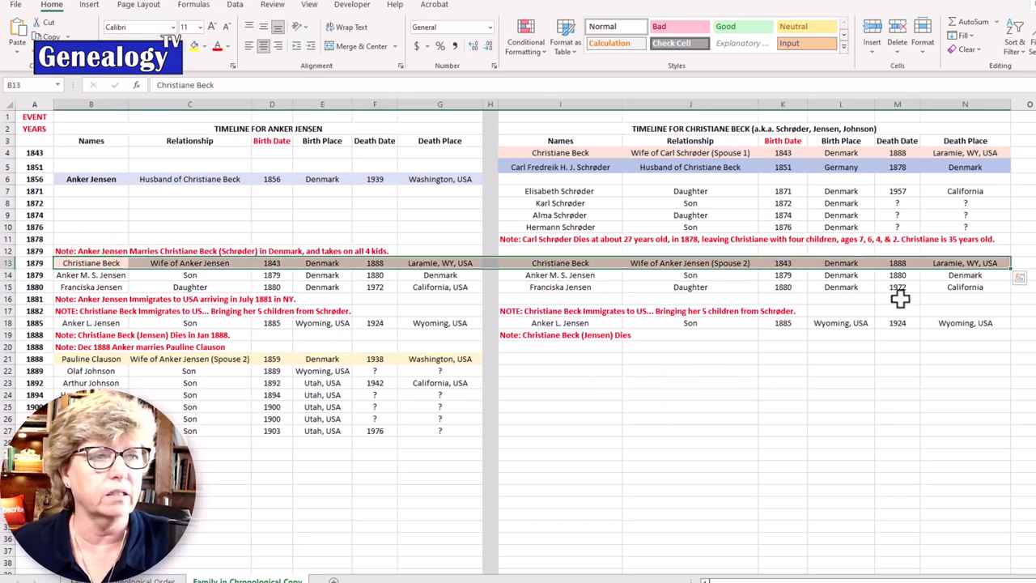
{"action": "left_click", "coordinate": [870, 305]}
{"action": "left_click", "coordinate": [595, 152]}
{"action": "left_click", "coordinate": [581, 262]}
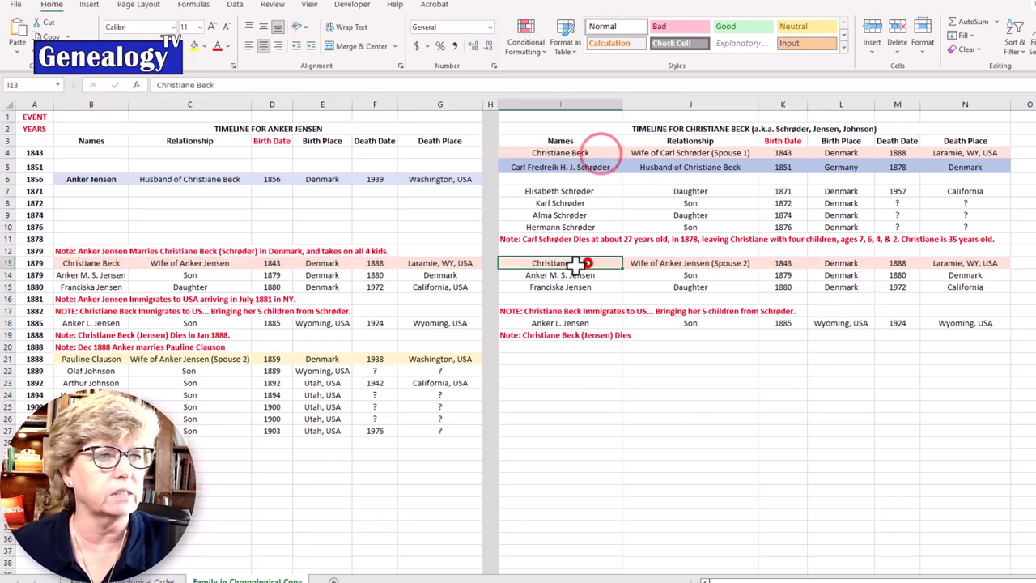
{"action": "left_click", "coordinate": [113, 261]}
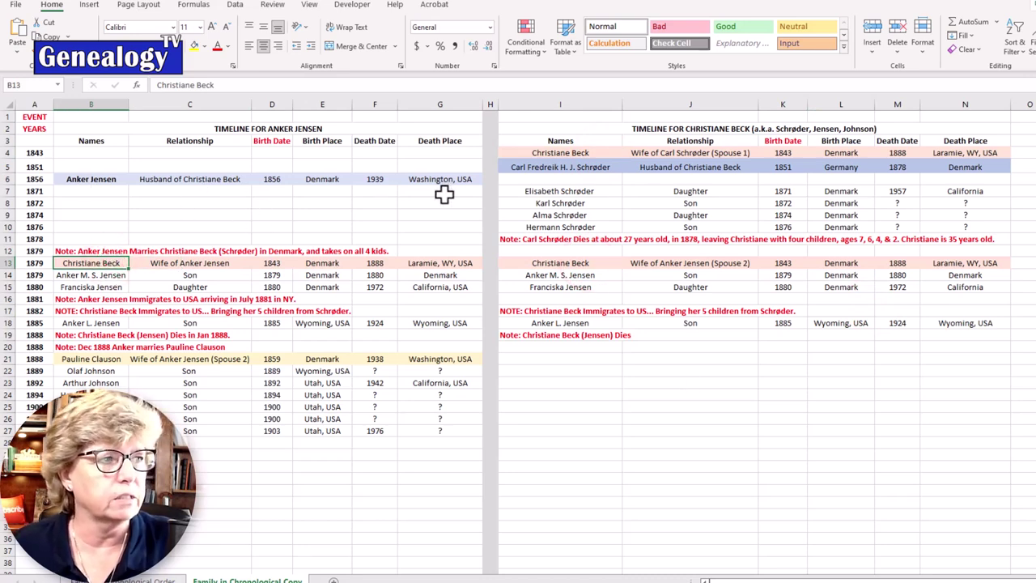
Highlight the husband's entry in B6:G6 and the first husband's entry in I5:N5 to compare them
{"action": "left_click_drag", "start_coordinate": [81, 179], "coordinate": [429, 179]}
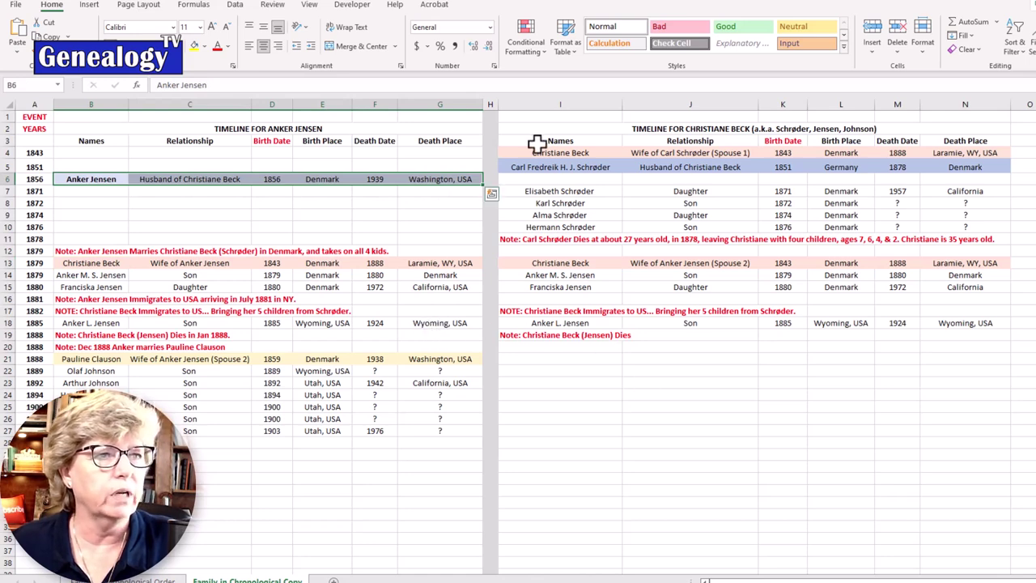
{"action": "left_click_drag", "start_coordinate": [515, 167], "coordinate": [931, 162]}
{"action": "left_click", "coordinate": [896, 214]}
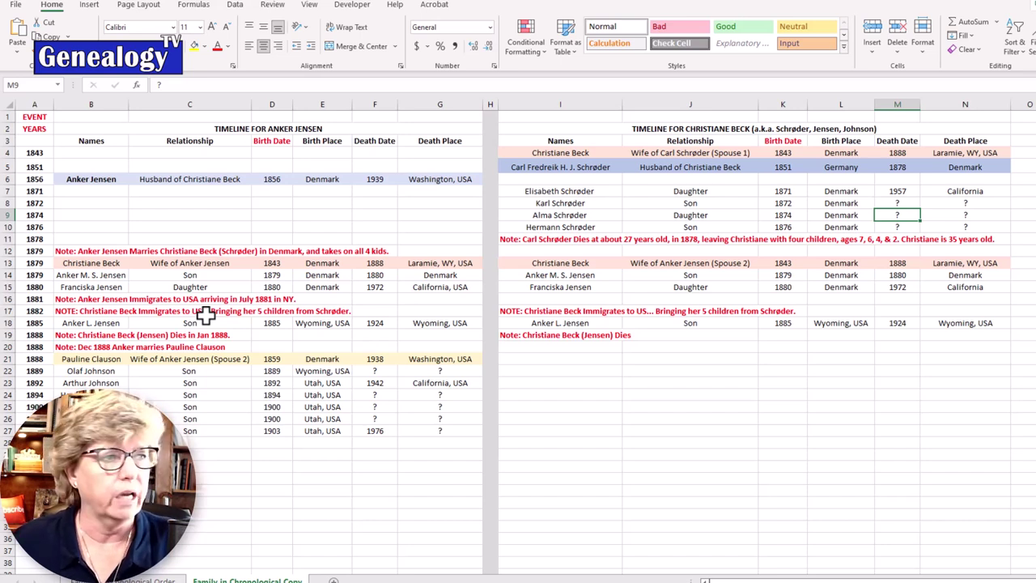
Review the husband's 1888 remarriage note and second spouse in B20:B21, and highlight their sons' relationship cells in C22:C27
{"action": "left_click", "coordinate": [66, 344]}
{"action": "left_click", "coordinate": [88, 359]}
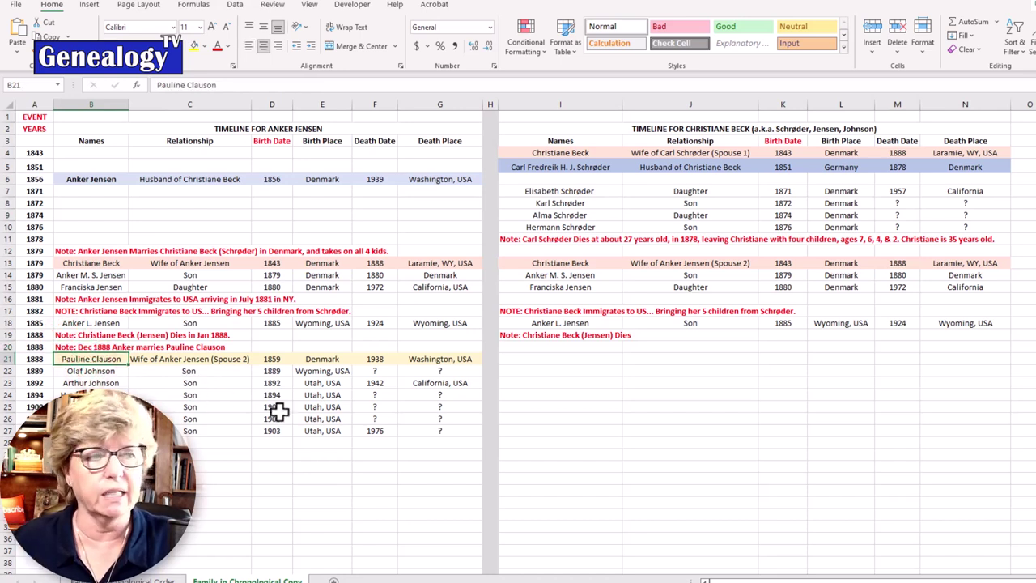
{"action": "left_click_drag", "start_coordinate": [213, 371], "coordinate": [212, 430]}
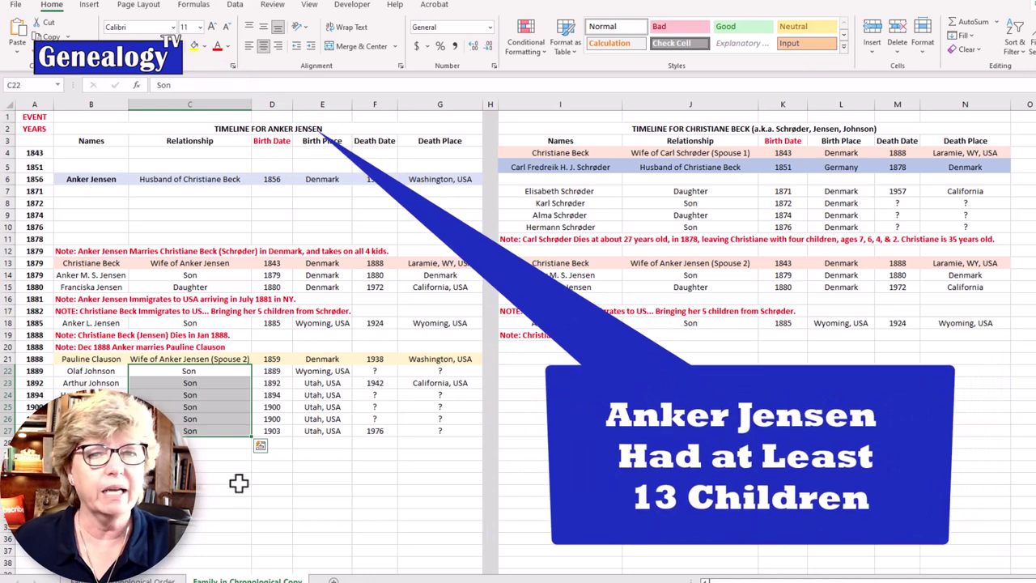
{"action": "left_click", "coordinate": [217, 455]}
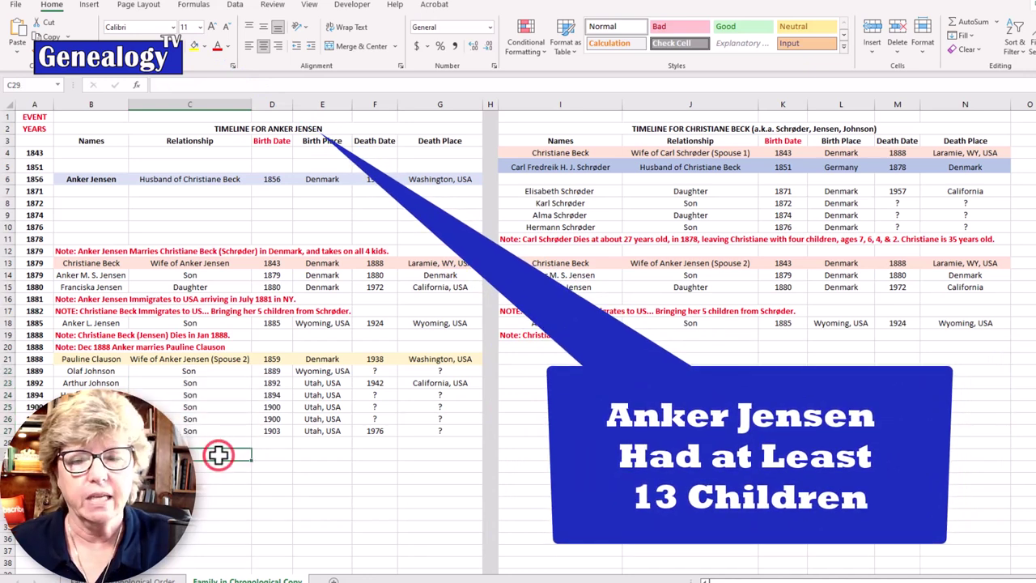